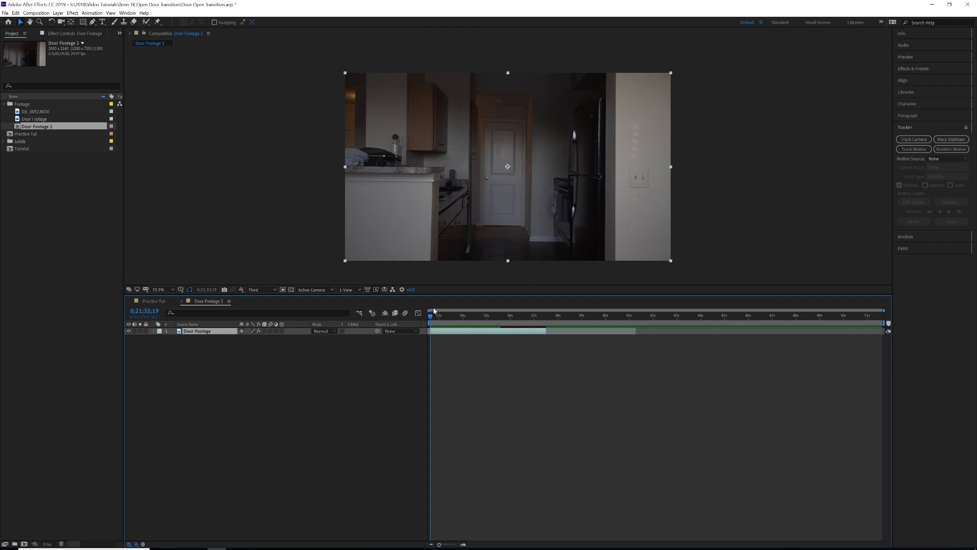
# Step: Apply the 3D Camera Tracker to the Door Footage layer and set its shot type to Variable Zoom
pyautogui.moveTo(430, 316)
pyautogui.mouseDown()
pyautogui.moveTo(533, 317)
pyautogui.moveTo(442, 319)
pyautogui.mouseUp()
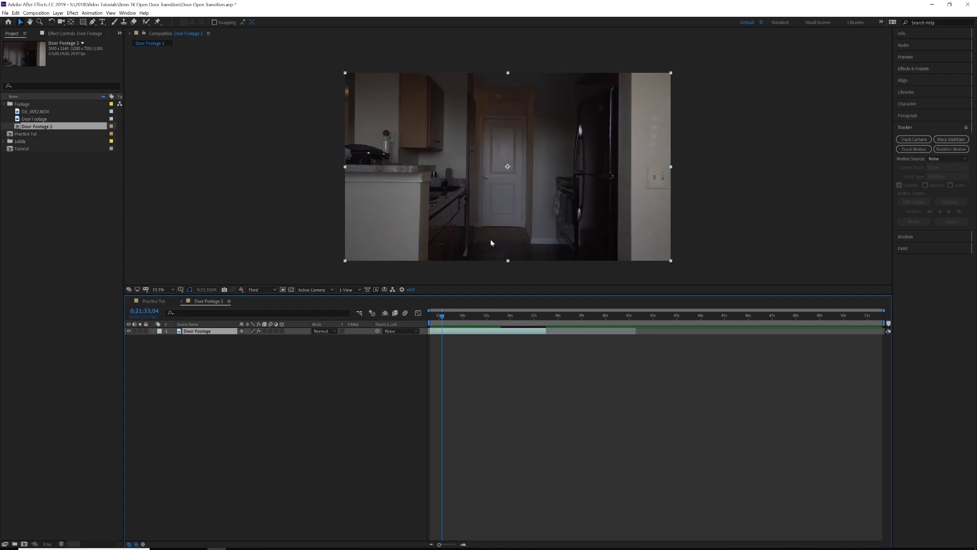
pyautogui.moveTo(442, 316); pyautogui.dragTo(431, 317)
pyautogui.click(430, 316)
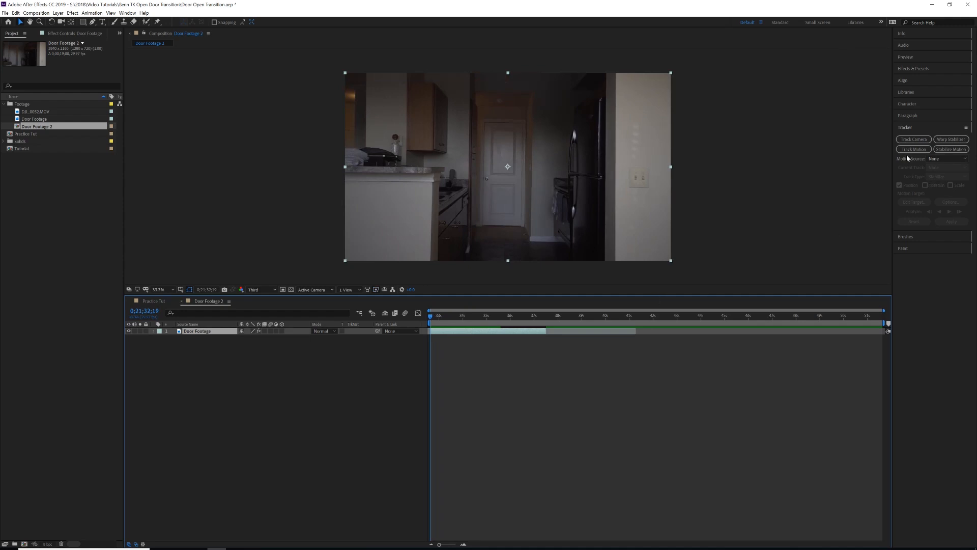
pyautogui.click(915, 139)
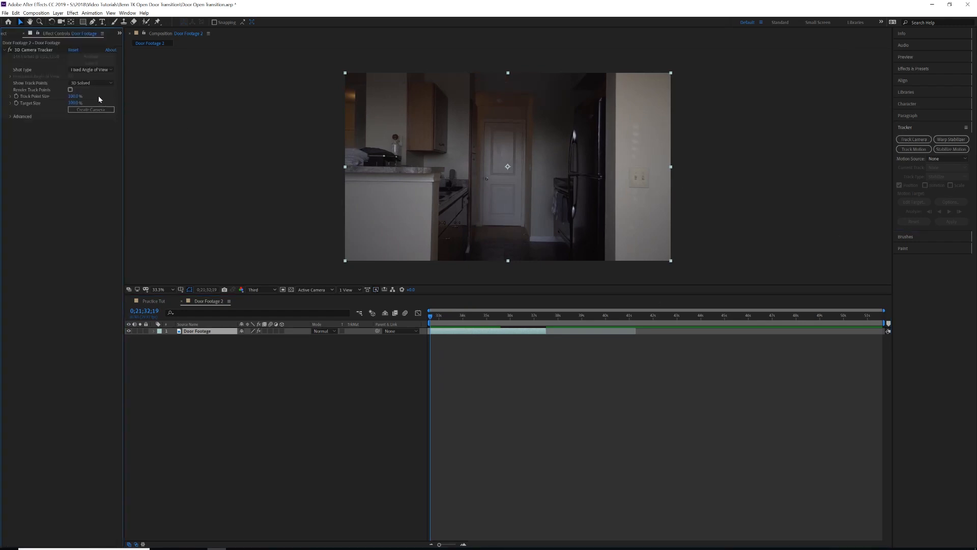
pyautogui.click(99, 71)
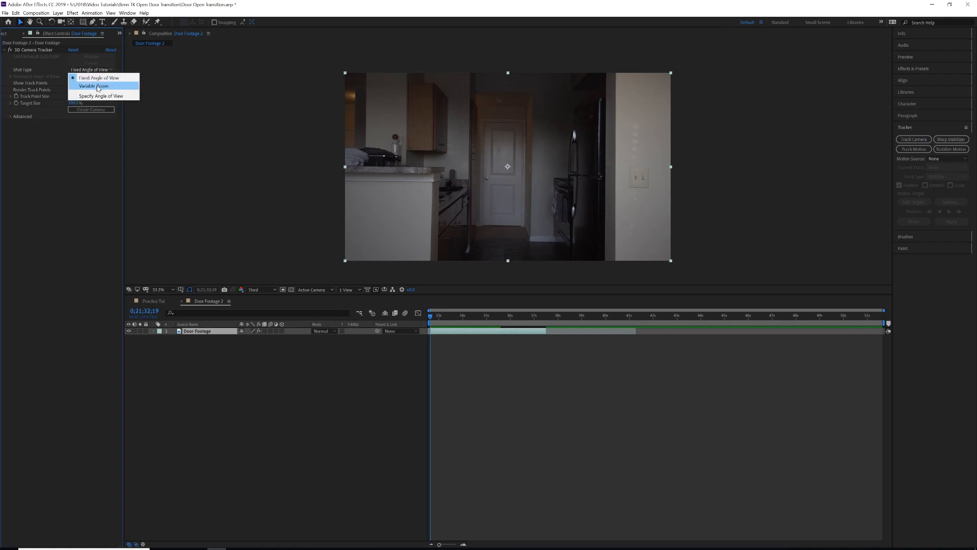
pyautogui.click(98, 86)
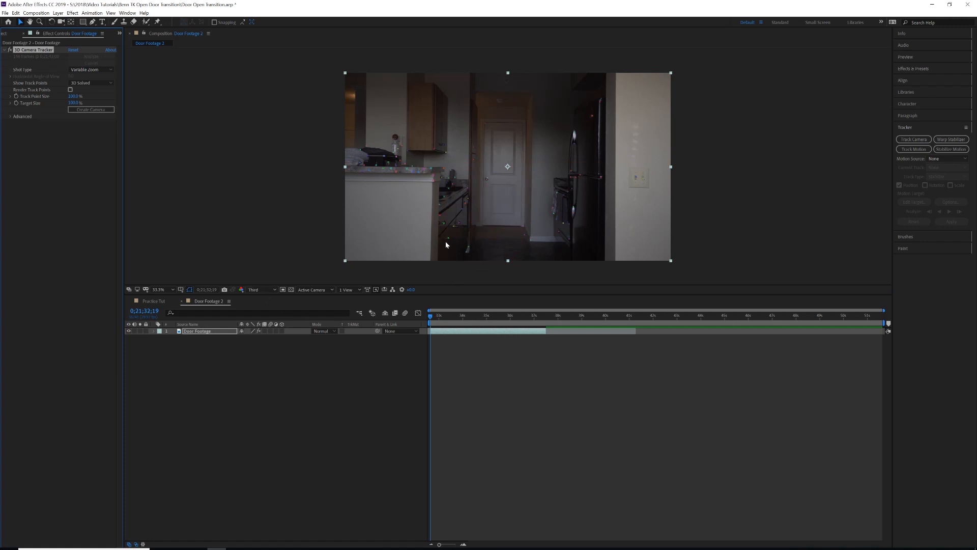
# Step: Create a solid and camera from the track points with the target lying flat against the door
pyautogui.click(434, 316)
pyautogui.moveTo(435, 316)
pyautogui.mouseDown()
pyautogui.moveTo(480, 316)
pyautogui.moveTo(431, 316)
pyautogui.mouseUp()
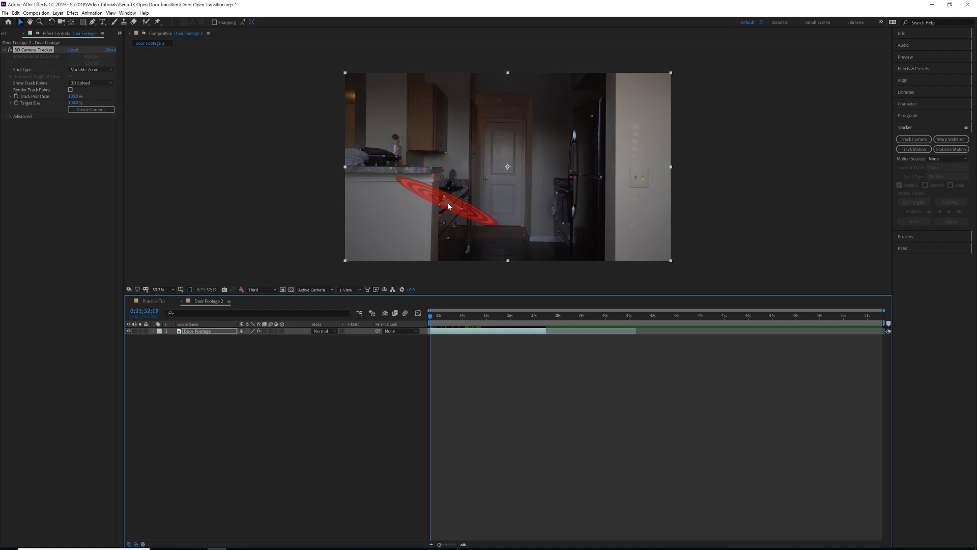
pyautogui.rightClick(497, 189)
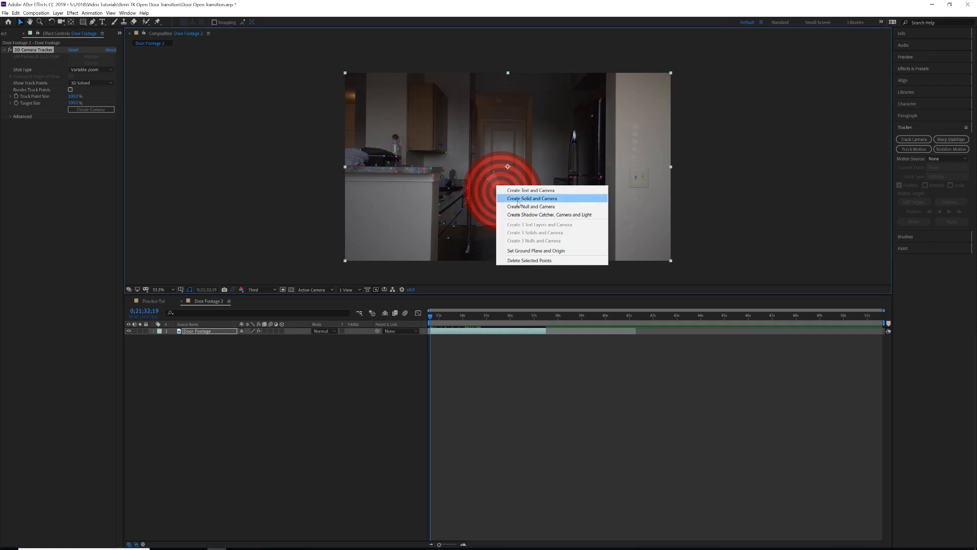
pyautogui.click(516, 199)
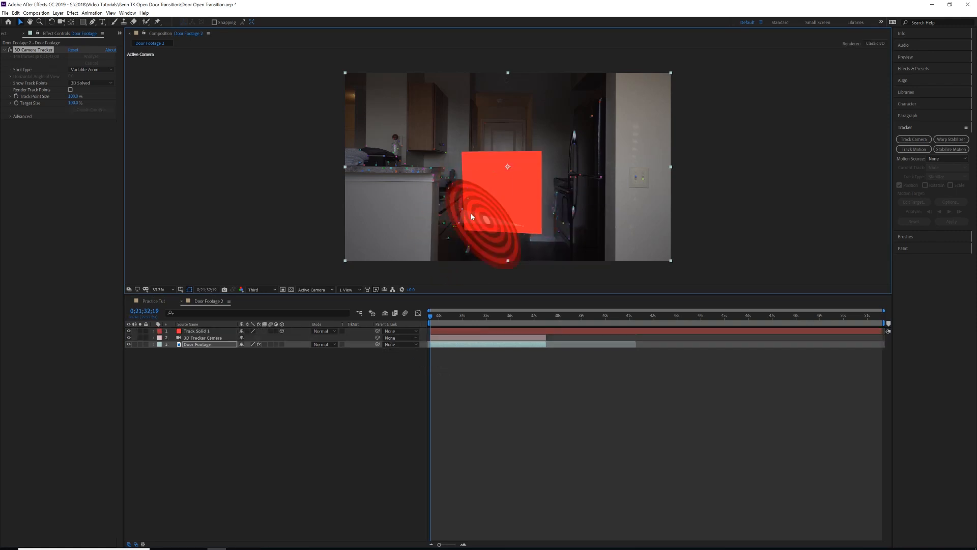
# Step: Scrub through the shot to check how the red track solid follows it, and hide the solid
pyautogui.click(441, 338)
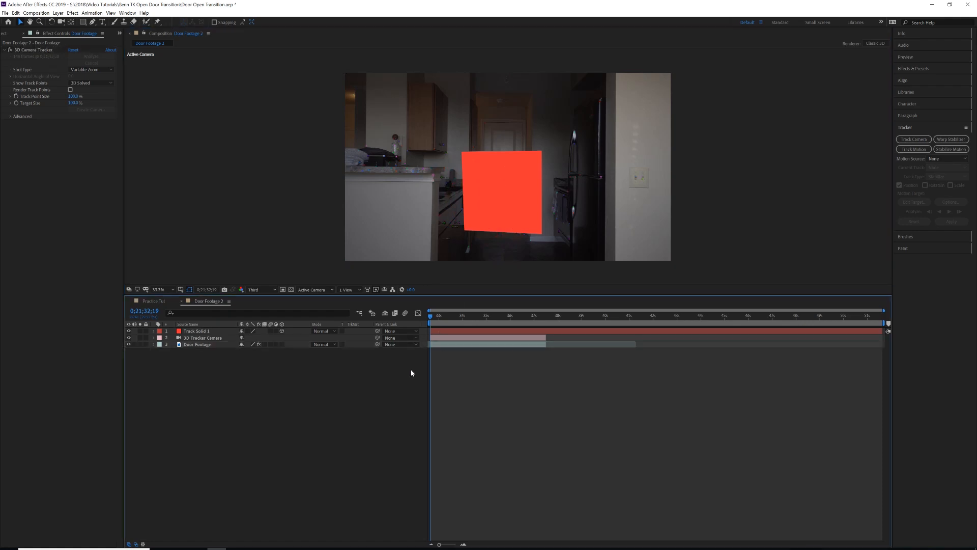
pyautogui.moveTo(429, 316)
pyautogui.mouseDown()
pyautogui.moveTo(517, 324)
pyautogui.moveTo(428, 331)
pyautogui.mouseUp()
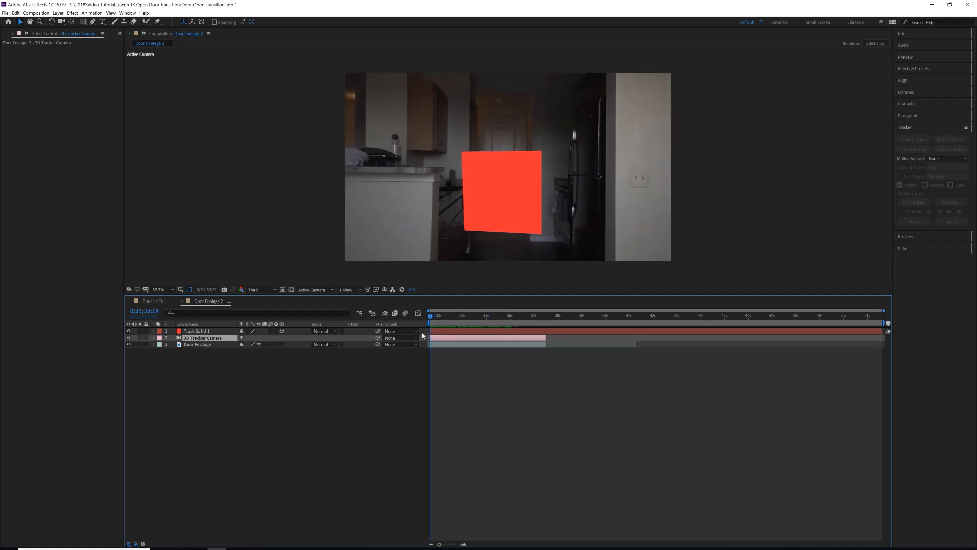
pyautogui.click(128, 331)
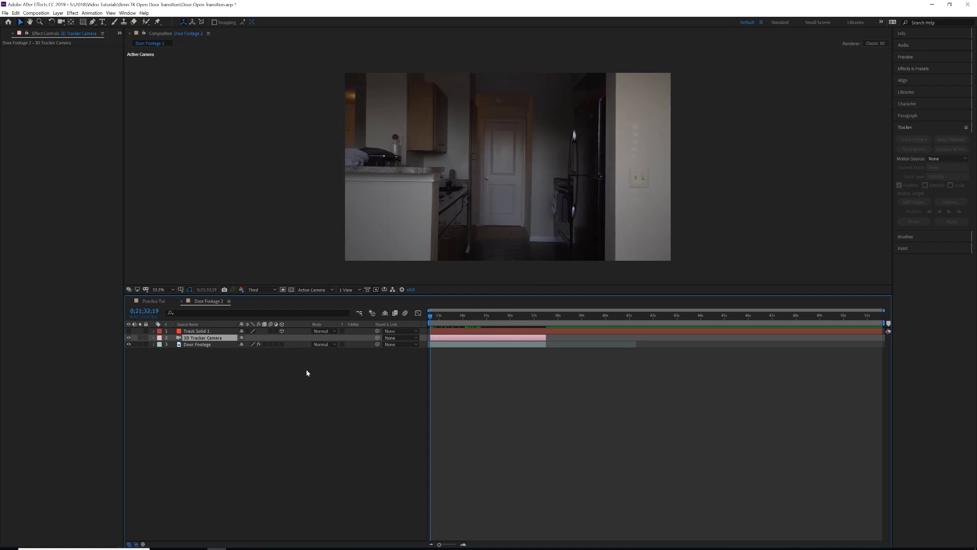
# Step: Duplicate the Door Footage layer and freeze the upper copy on the first frame
pyautogui.click(204, 344)
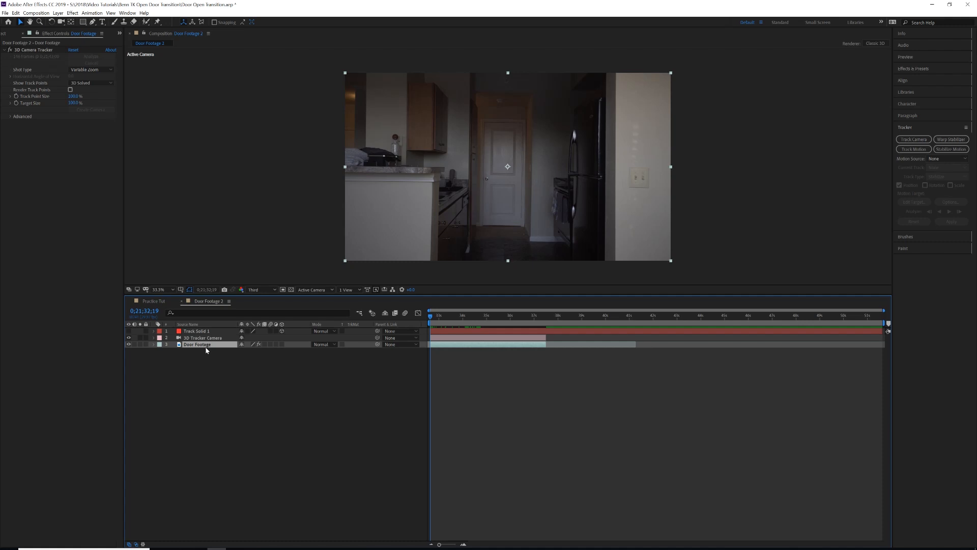
pyautogui.hotkey('ctrl', 'd')
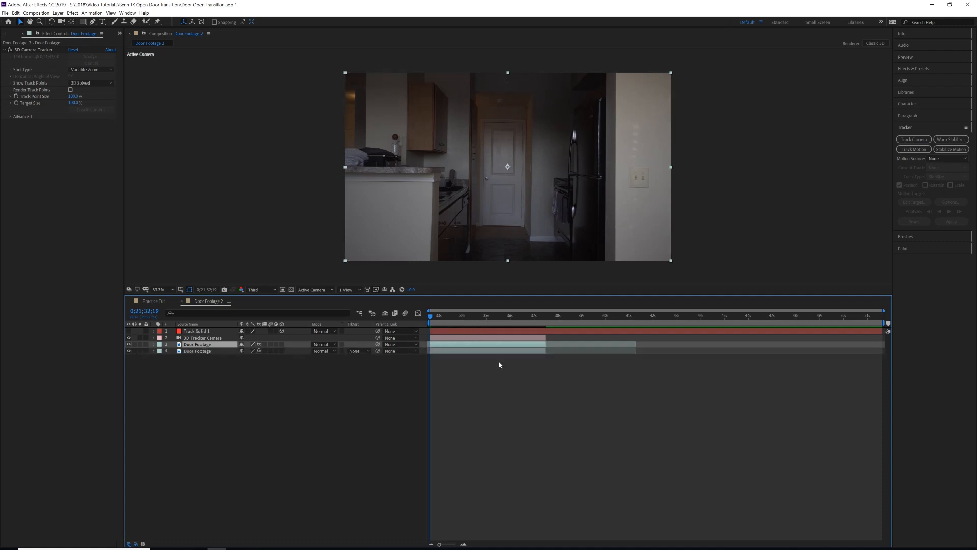
pyautogui.rightClick(432, 345)
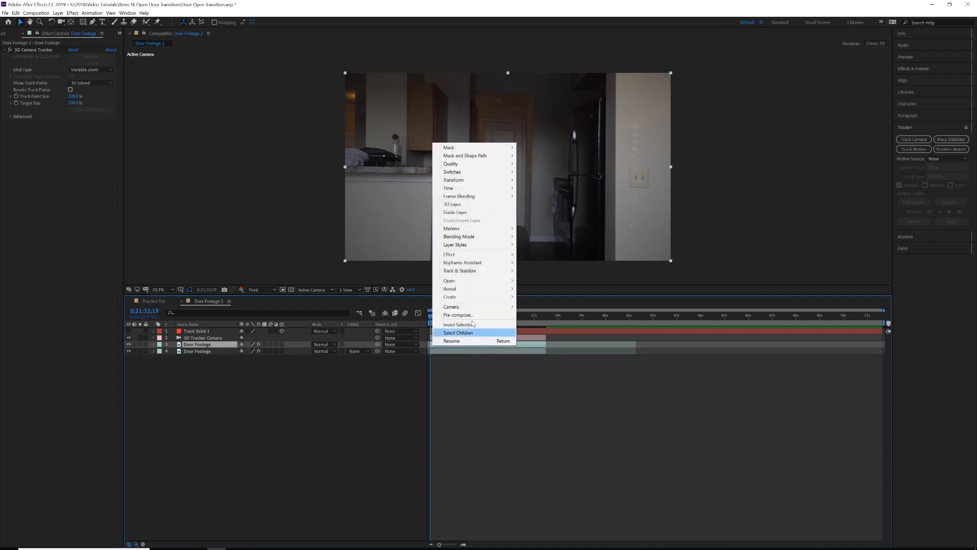
pyautogui.moveTo(464, 192)
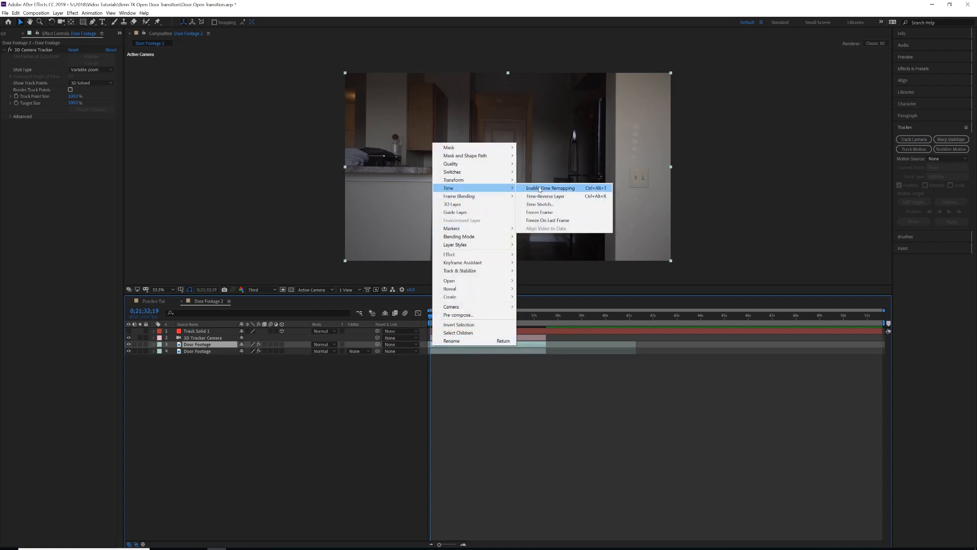
pyautogui.click(544, 214)
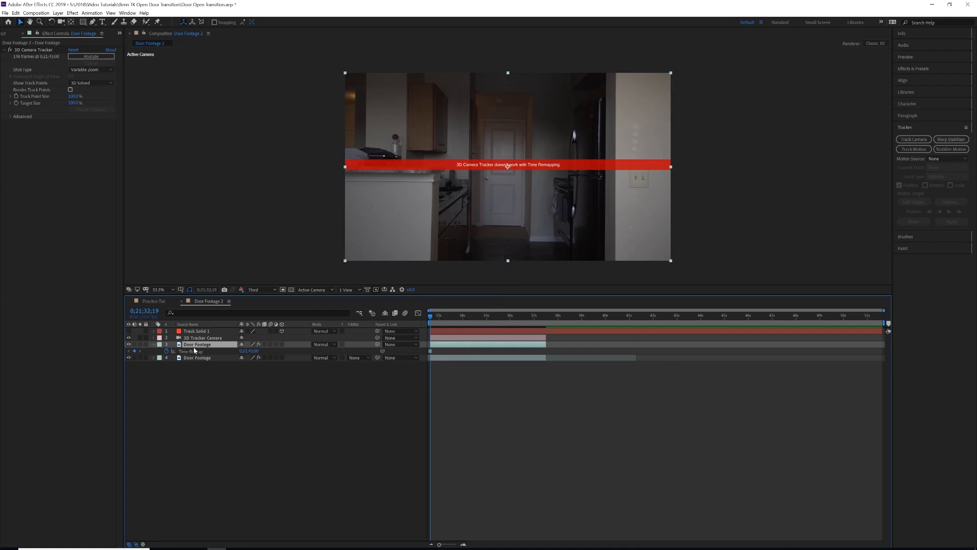
# Step: Remove the 3D Camera Tracker effect from the frozen Door Footage copy and collapse its properties
pyautogui.click(159, 344)
pyautogui.click(154, 345)
pyautogui.click(155, 346)
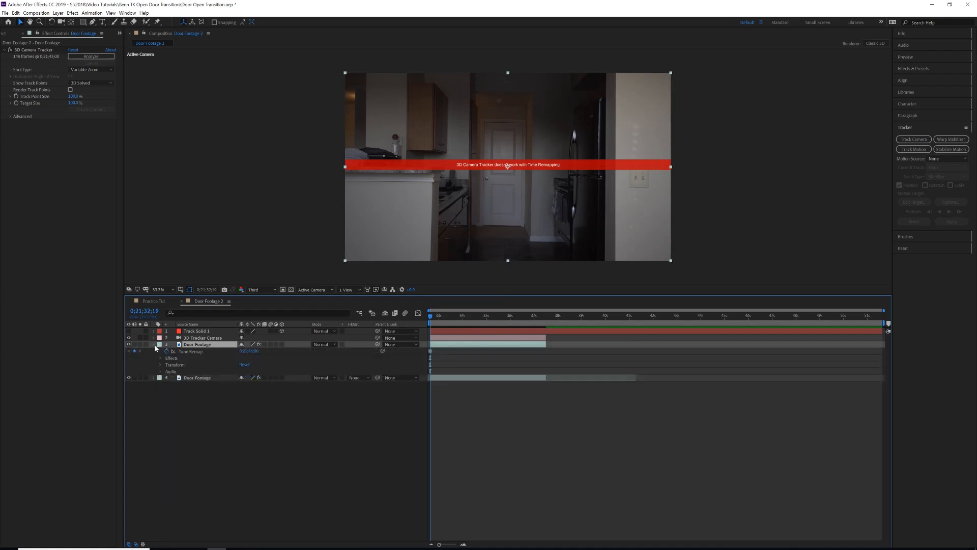
pyautogui.click(172, 358)
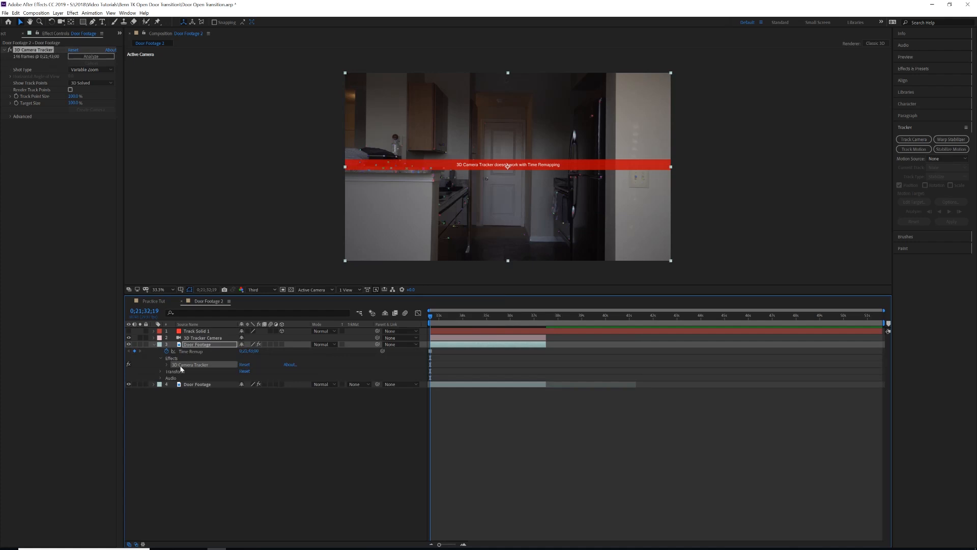
pyautogui.press('Delete')
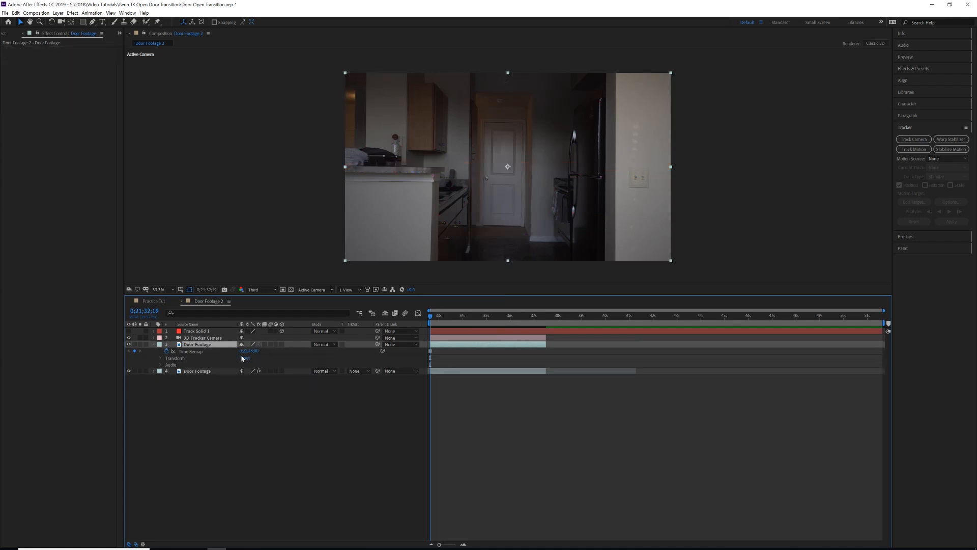
pyautogui.click(155, 345)
pyautogui.moveTo(431, 316)
pyautogui.mouseDown()
pyautogui.moveTo(502, 317)
pyautogui.moveTo(430, 317)
pyautogui.mouseUp()
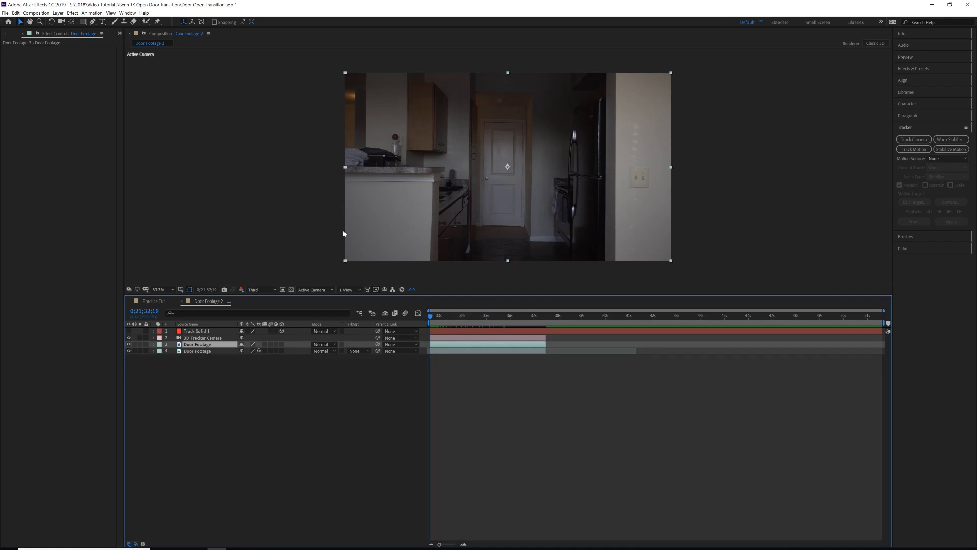
# Step: Rename the frozen Door Footage copy as Door Image
pyautogui.rightClick(204, 348)
pyautogui.click(212, 342)
pyautogui.write('Door Image')
pyautogui.press('Return')
# Step: Draw a closed four-point Pen mask on the Door Image layer along the edges of the white door
pyautogui.click(92, 21)
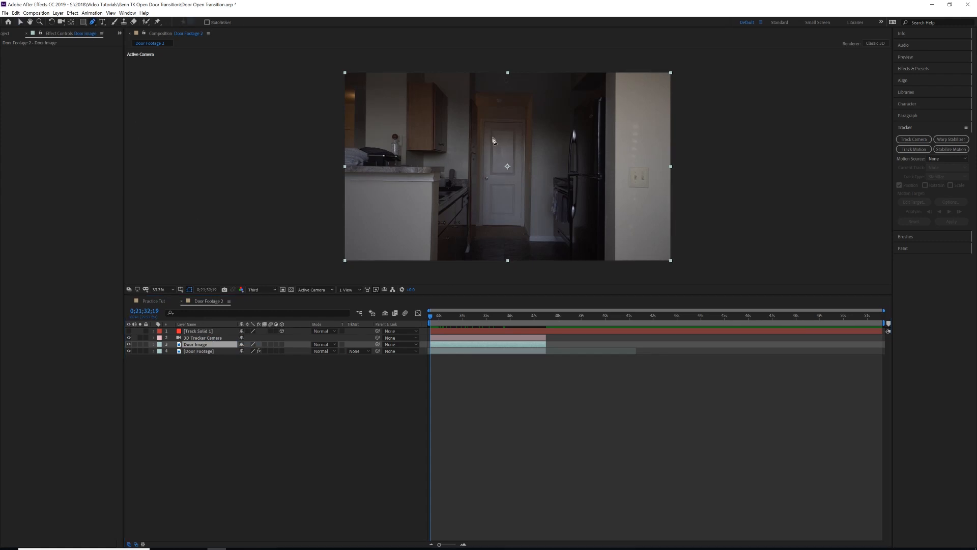
pyautogui.scroll(-1, 494, 150)
pyautogui.scroll(3, 494, 150)
pyautogui.scroll(-1, 496, 153)
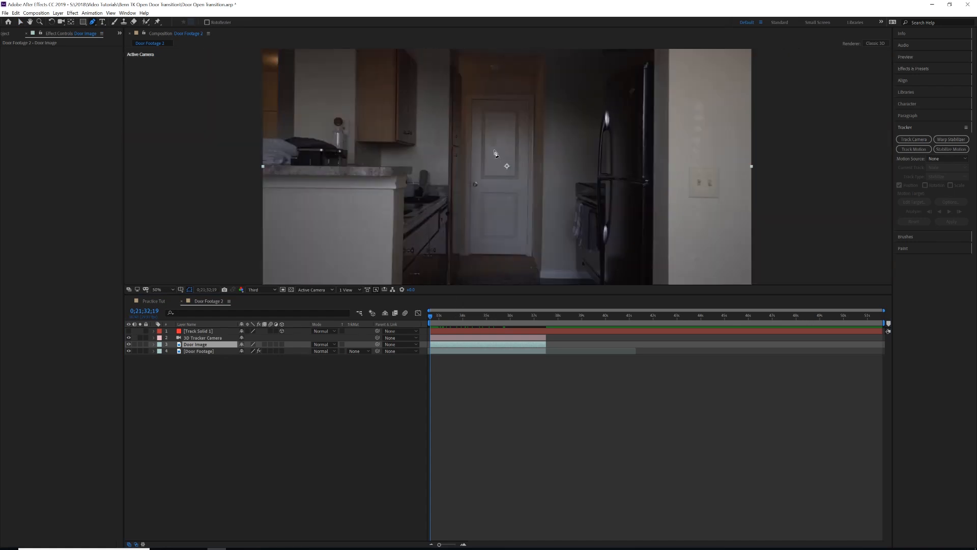
pyautogui.scroll(4, 495, 153)
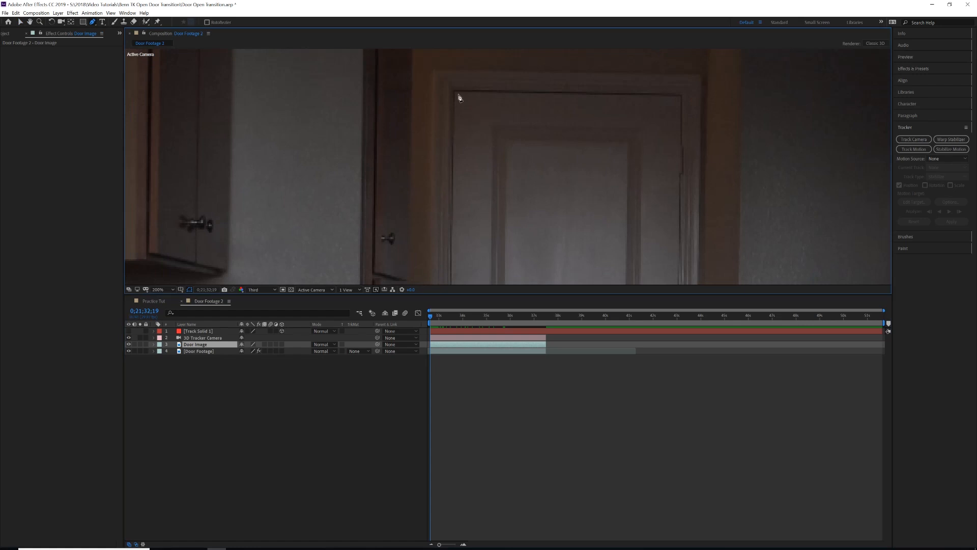
pyautogui.click(456, 94)
pyautogui.scroll(-5, 506, 197)
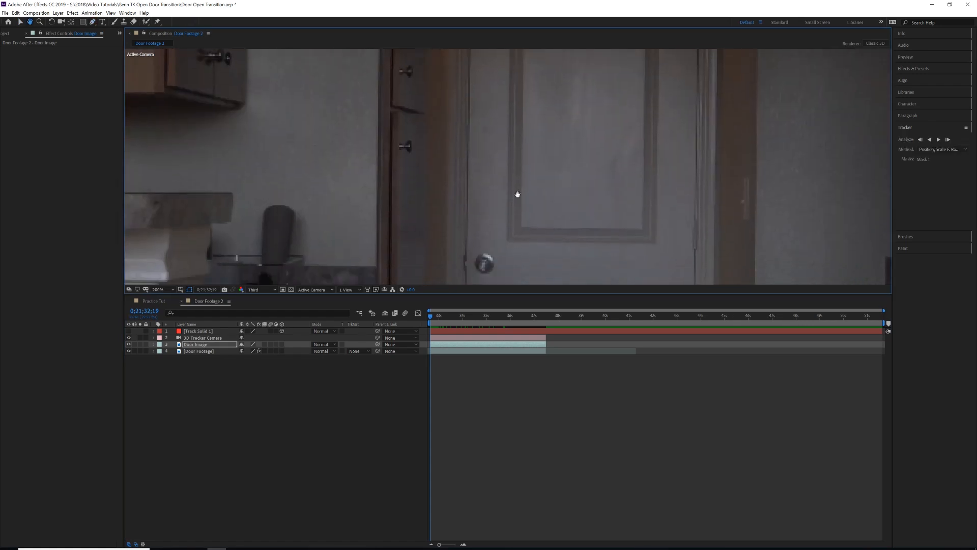
pyautogui.scroll(-6, 514, 168)
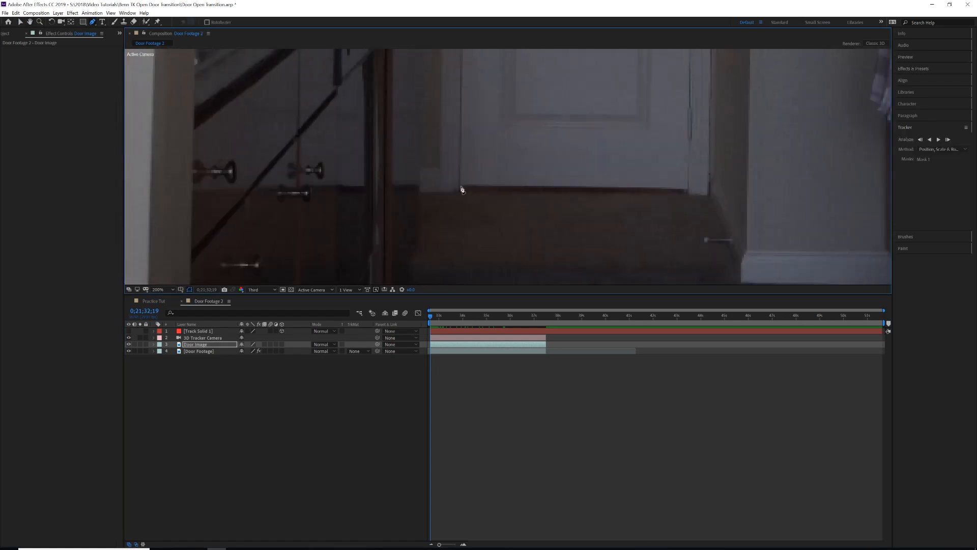
pyautogui.click(461, 186)
pyautogui.click(689, 189)
pyautogui.press('space')
pyautogui.moveTo(638, 150); pyautogui.dragTo(524, 310)
pyautogui.moveTo(543, 73); pyautogui.dragTo(530, 231)
pyautogui.click(548, 106)
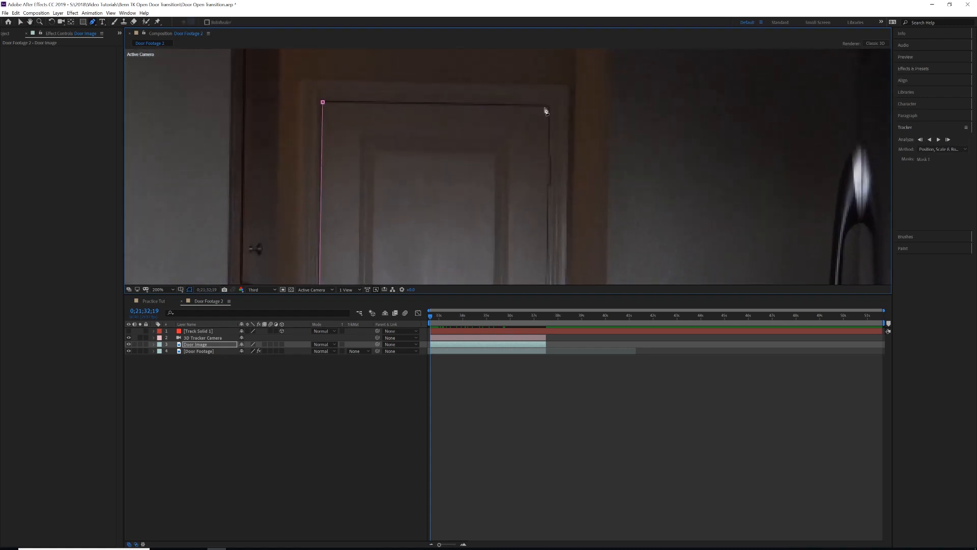
pyautogui.click(322, 102)
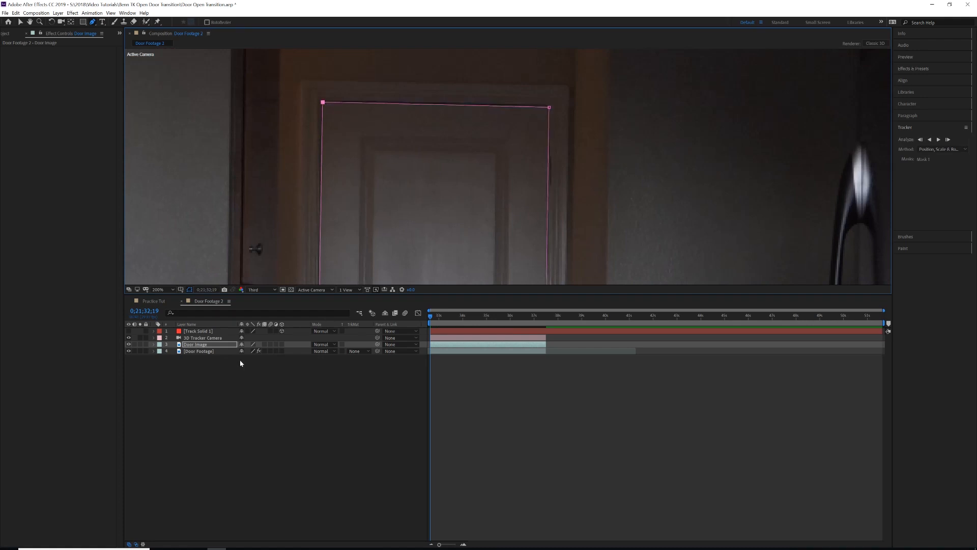
# Step: Set the door mask's feather to 0.5 pixels and collapse the layer's properties
pyautogui.press('m')
pyautogui.press('m')
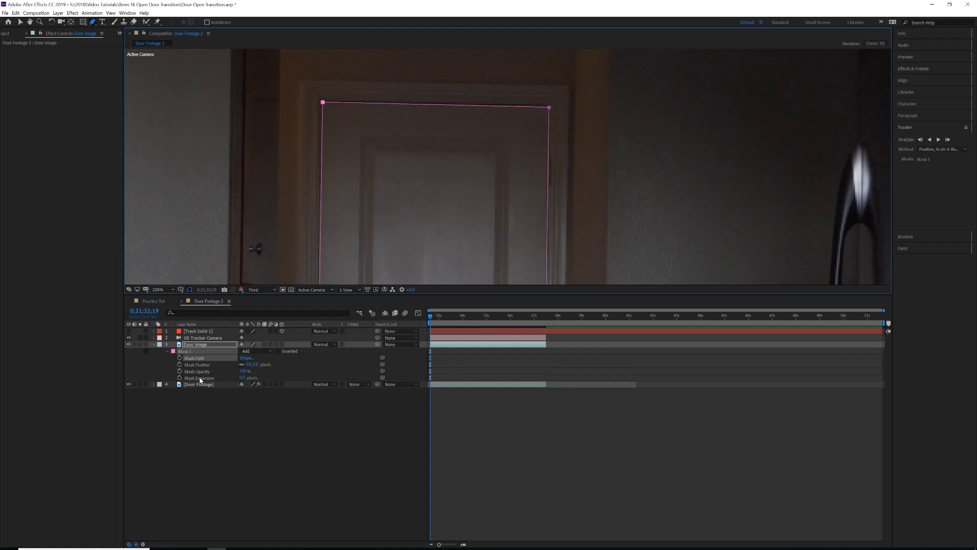
pyautogui.click(257, 364)
pyautogui.write('0.5')
pyautogui.press('Return')
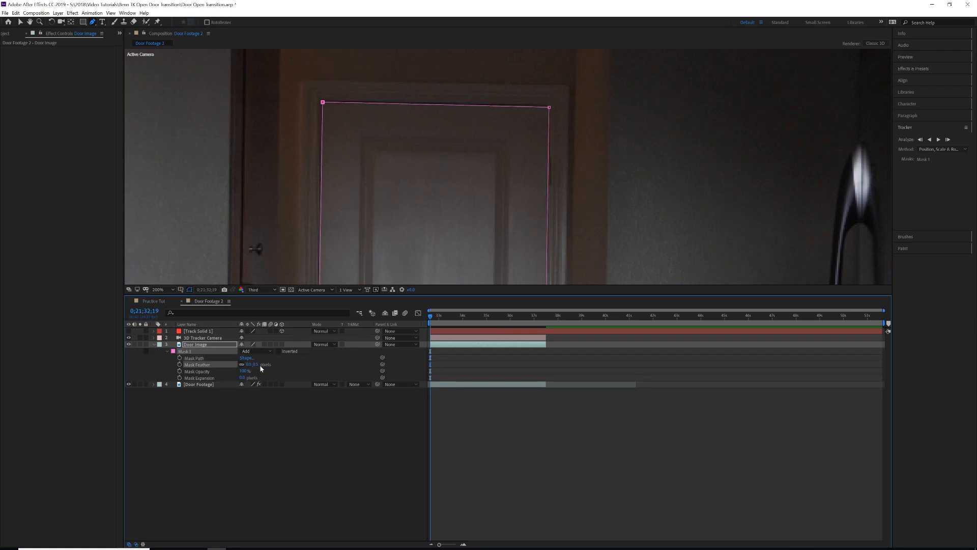
pyautogui.click(154, 345)
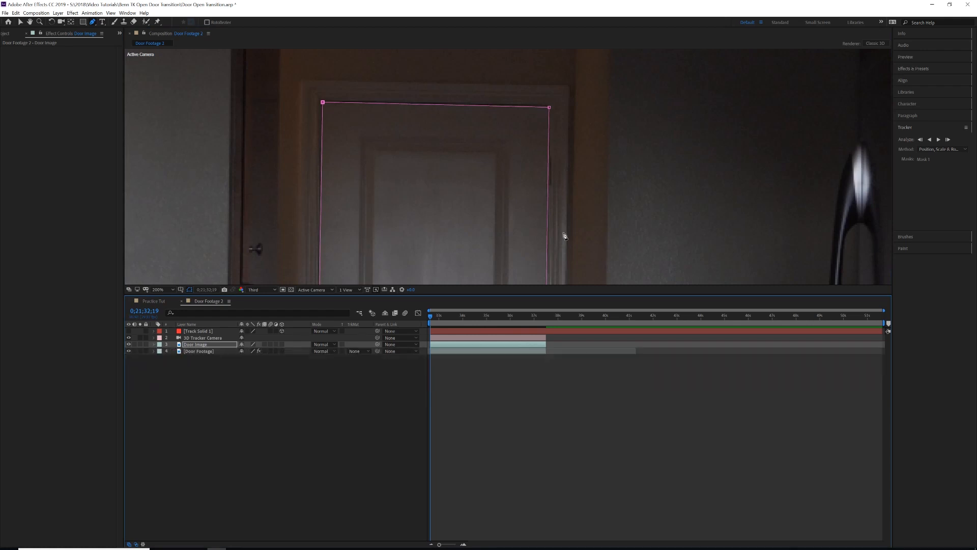
# Step: Temporarily hide the Door Footage layer to inspect the masked door on its own, and show it again
pyautogui.scroll(-6, 564, 235)
pyautogui.moveTo(641, 258); pyautogui.dragTo(615, 234)
pyautogui.click(129, 351)
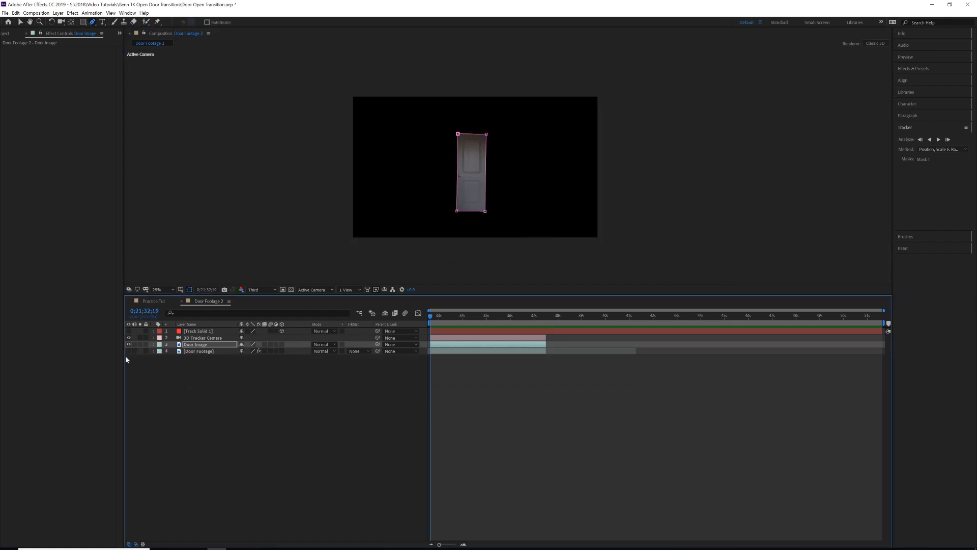
pyautogui.moveTo(431, 322)
pyautogui.mouseDown()
pyautogui.moveTo(471, 321)
pyautogui.moveTo(432, 326)
pyautogui.mouseUp()
pyautogui.click(128, 351)
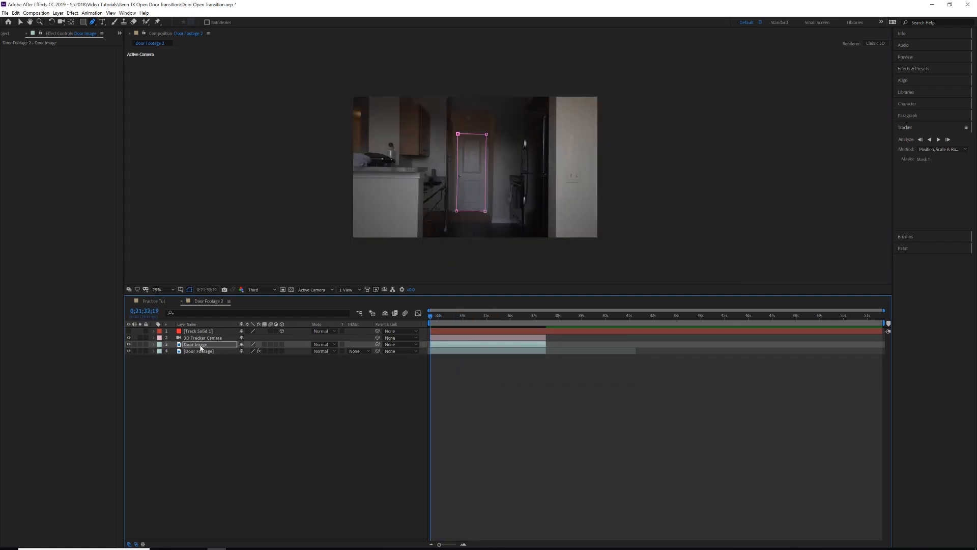
# Step: Move the Door Image layer to the top of the layer stack and make it a 3D layer
pyautogui.moveTo(201, 348); pyautogui.dragTo(200, 328)
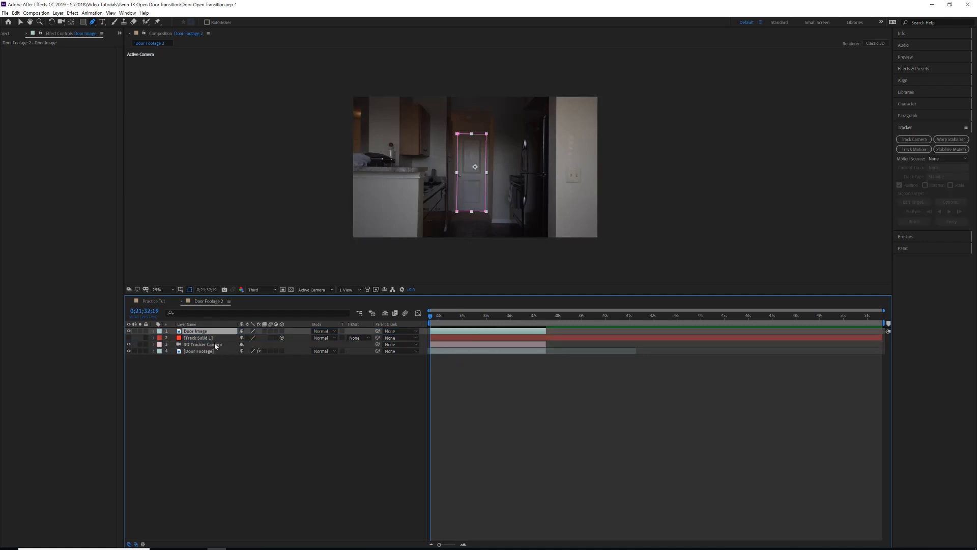
pyautogui.click(282, 332)
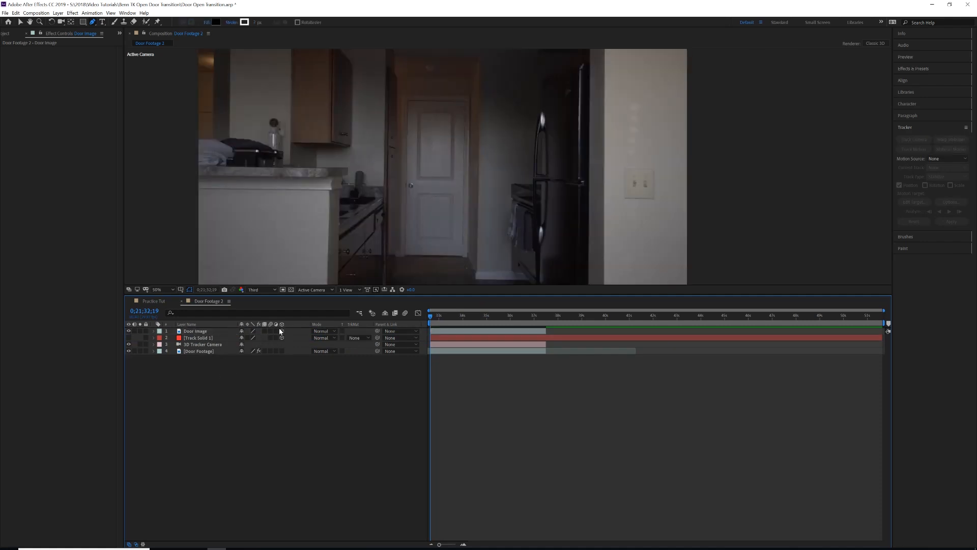
# Step: Copy the Position value of the Track Solid 1 layer onto the Door Image layer
pyautogui.click(204, 338)
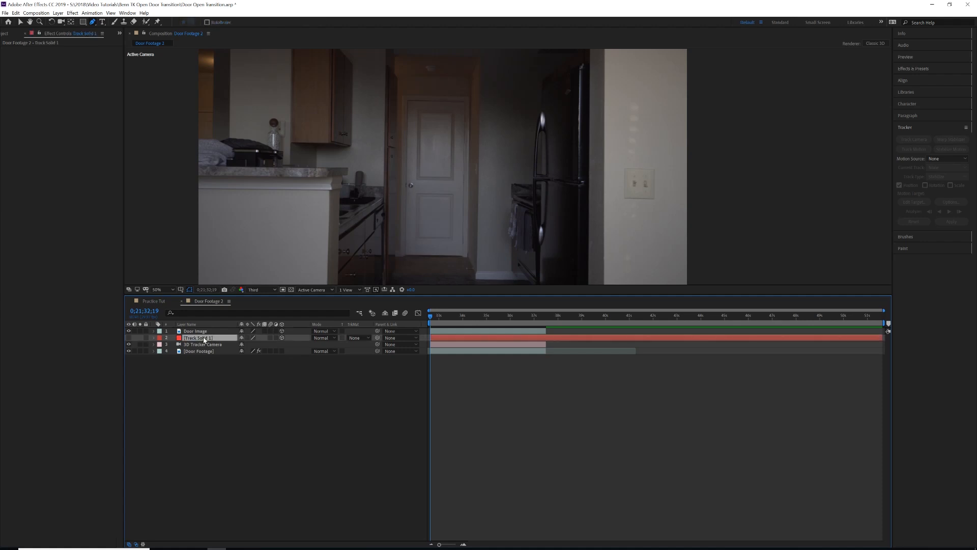
pyautogui.press('p')
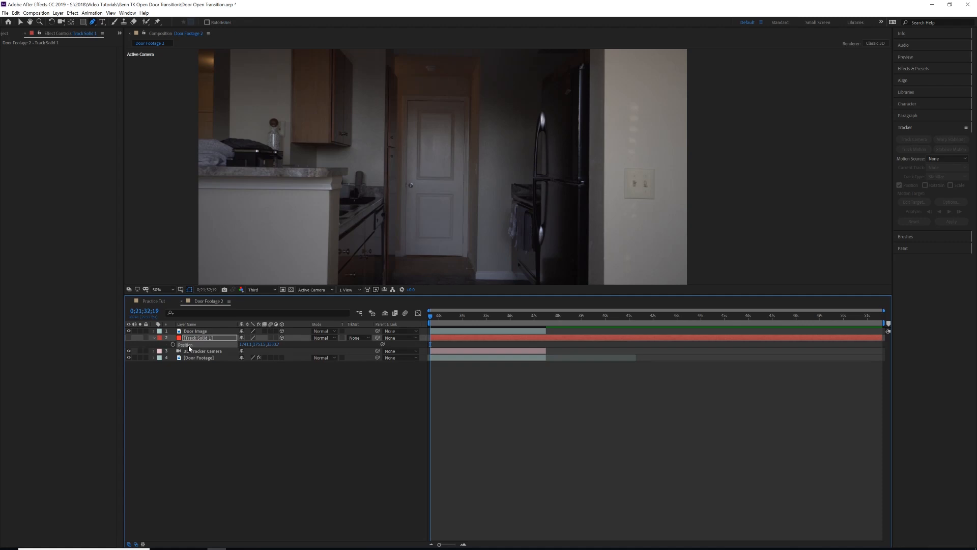
pyautogui.click(198, 332)
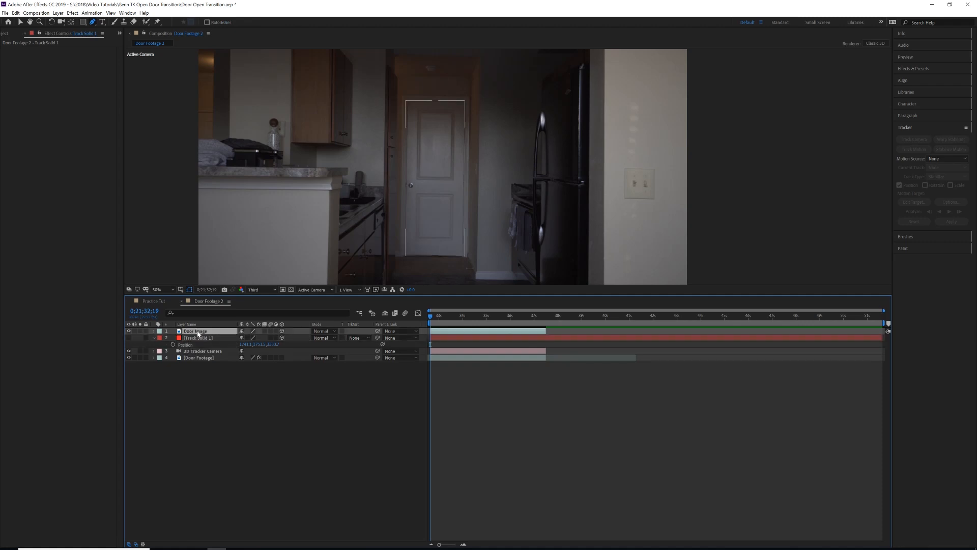
pyautogui.press('p')
pyautogui.click(188, 338)
pyautogui.hotkey('ctrl', 'v')
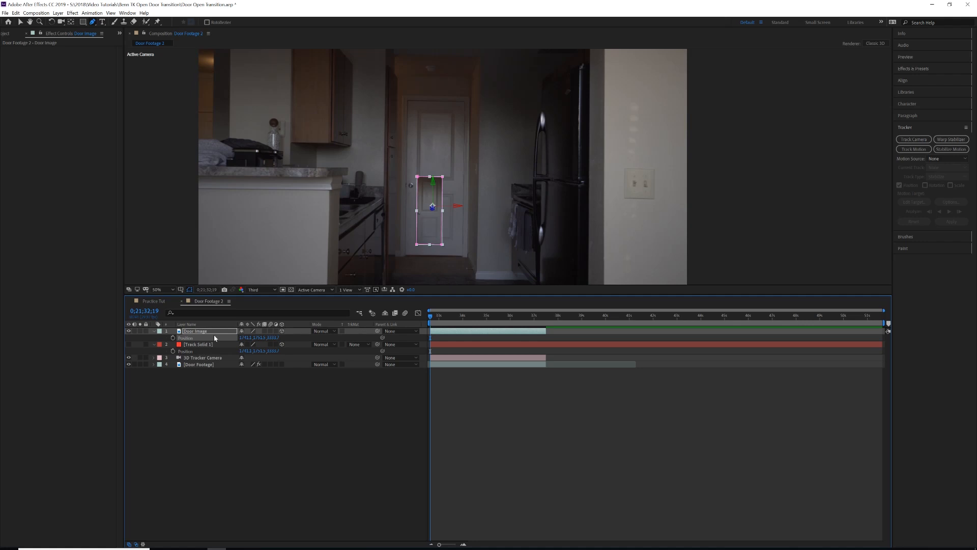
# Step: Scrub through the opening frames to check how the Door Image layer follows the tracked camera, and return to the first frame
pyautogui.moveTo(430, 320)
pyautogui.mouseDown()
pyautogui.moveTo(502, 326)
pyautogui.moveTo(439, 330)
pyautogui.moveTo(529, 331)
pyautogui.moveTo(430, 322)
pyautogui.moveTo(439, 324)
pyautogui.mouseUp()
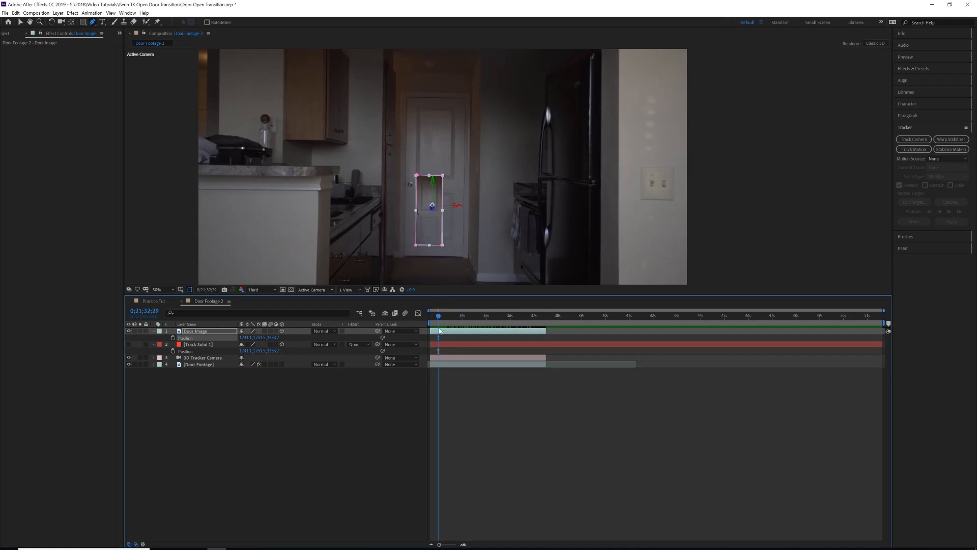
pyautogui.click(430, 320)
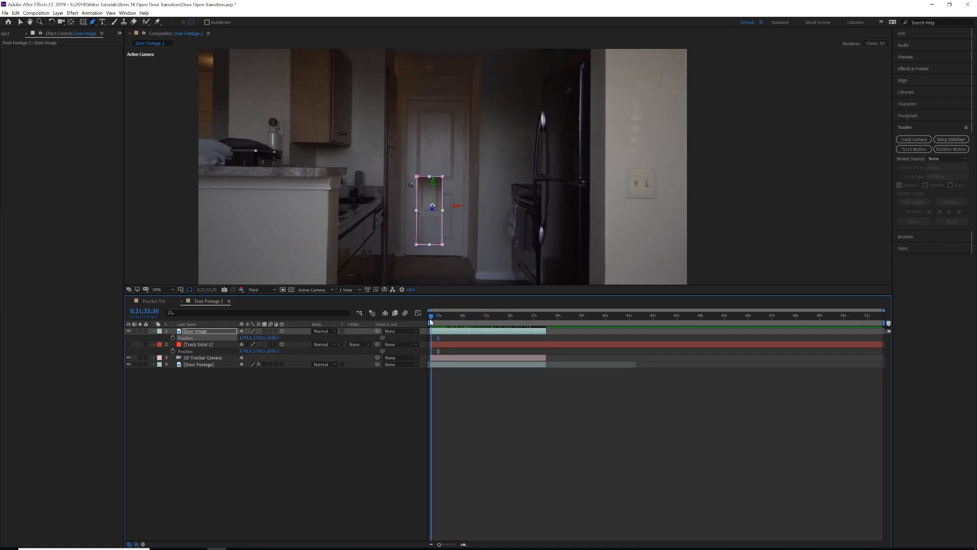
pyautogui.click(430, 319)
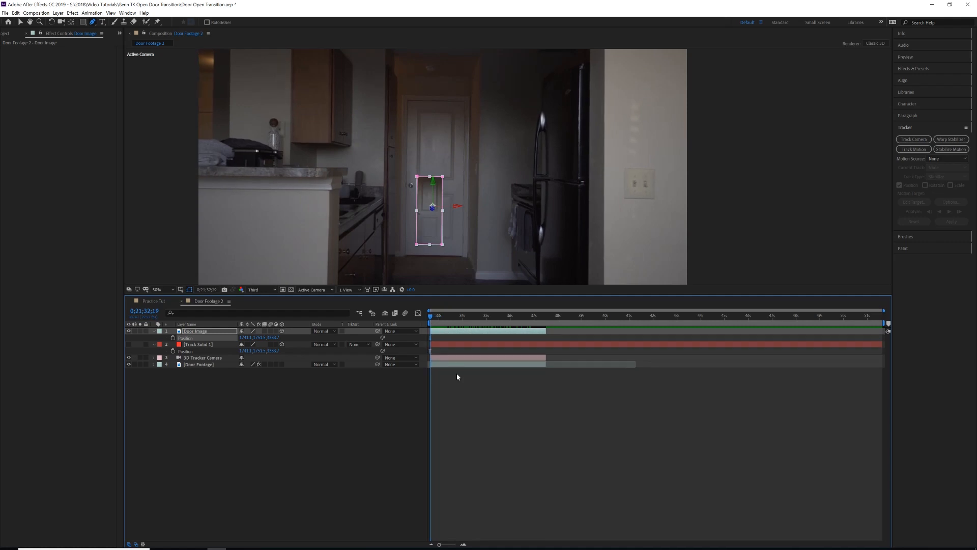
pyautogui.click(239, 380)
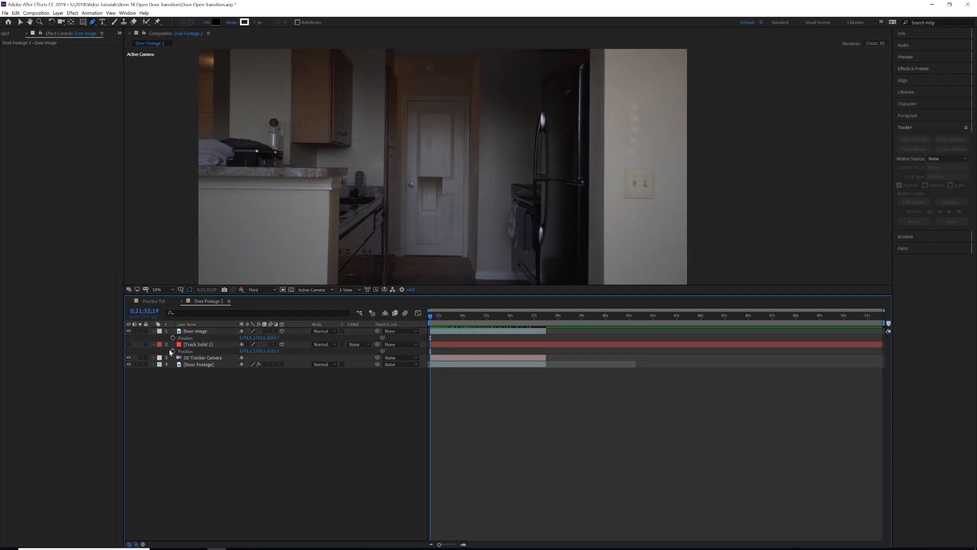
# Step: Expand the Door Image layer's Transform properties and shift its anchor point horizontally to the hinge-side edge of the masked door
pyautogui.click(154, 332)
pyautogui.click(155, 331)
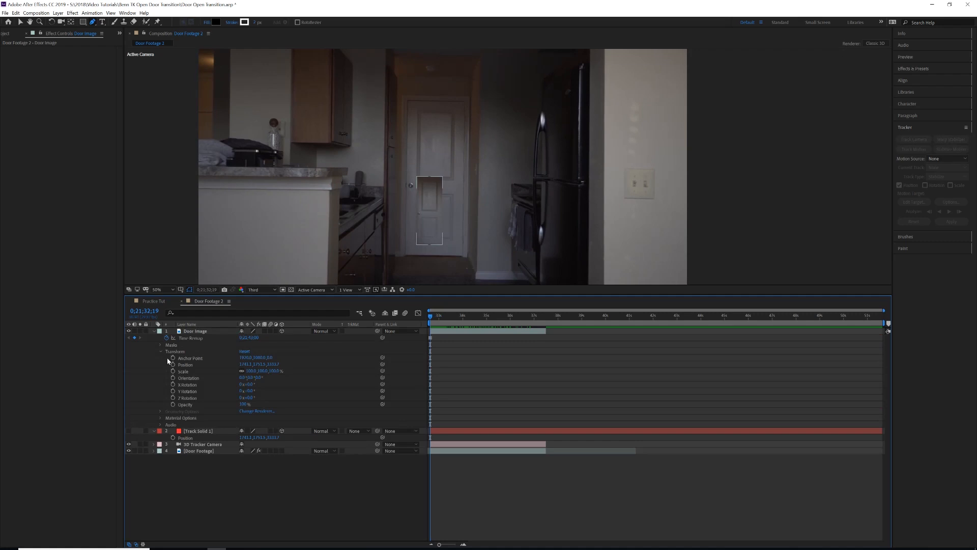
pyautogui.click(194, 359)
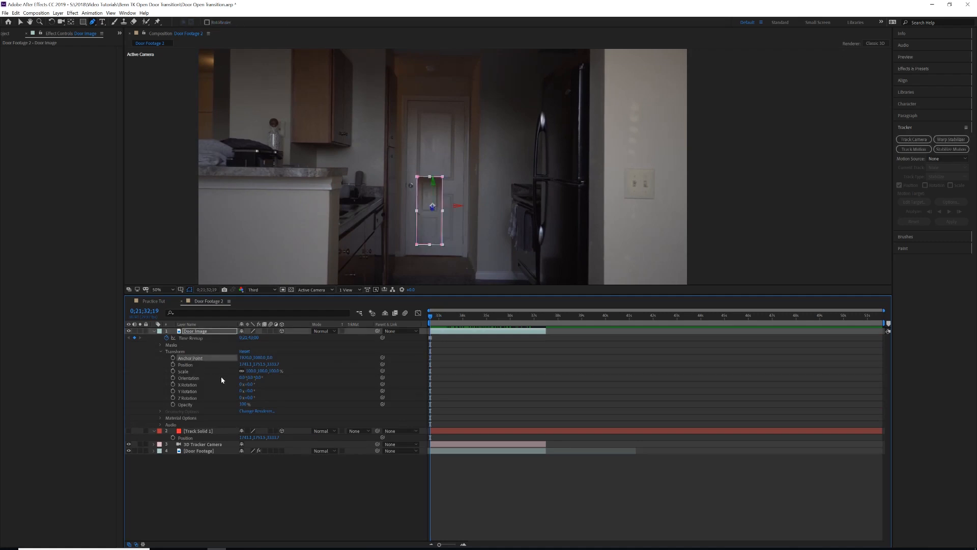
pyautogui.press('/')
pyautogui.press('h')
pyautogui.moveTo(410, 255); pyautogui.dragTo(397, 183)
pyautogui.press('g')
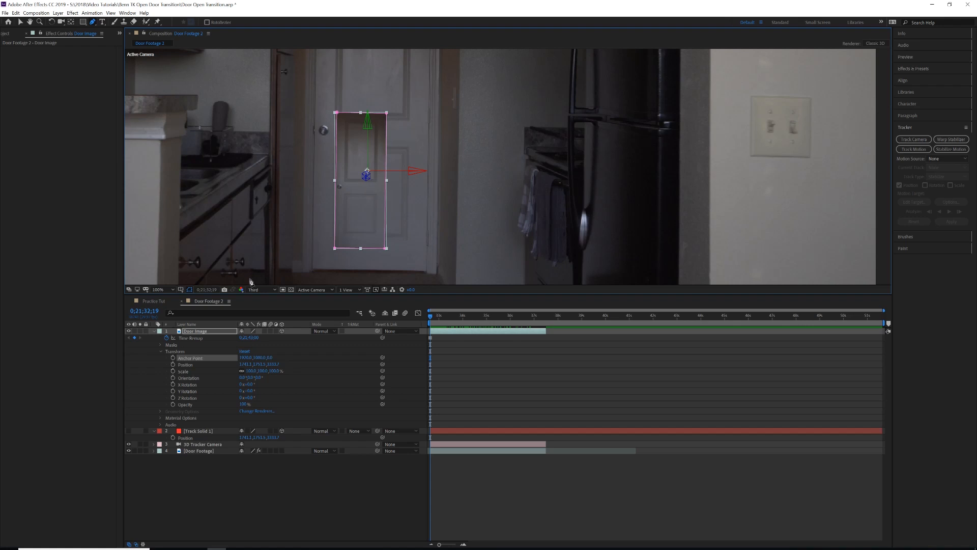
pyautogui.moveTo(240, 358); pyautogui.dragTo(305, 355)
pyautogui.press('.')
pyautogui.press('h')
pyautogui.moveTo(250, 183); pyautogui.dragTo(505, 182)
pyautogui.scroll(2, 315, 182)
pyautogui.moveTo(224, 212); pyautogui.dragTo(522, 181)
pyautogui.moveTo(276, 205); pyautogui.dragTo(421, 188)
pyautogui.press('g')
pyautogui.press(',')
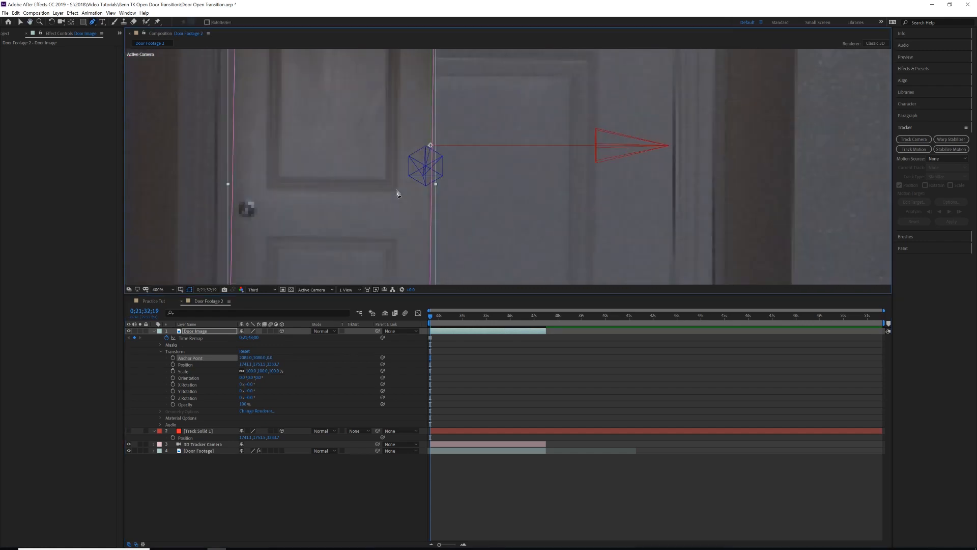
# Step: Fine-tune the Door Image layer's anchor point so it sits on the door's hinge edge at doorknob height
pyautogui.moveTo(260, 365); pyautogui.dragTo(247, 350)
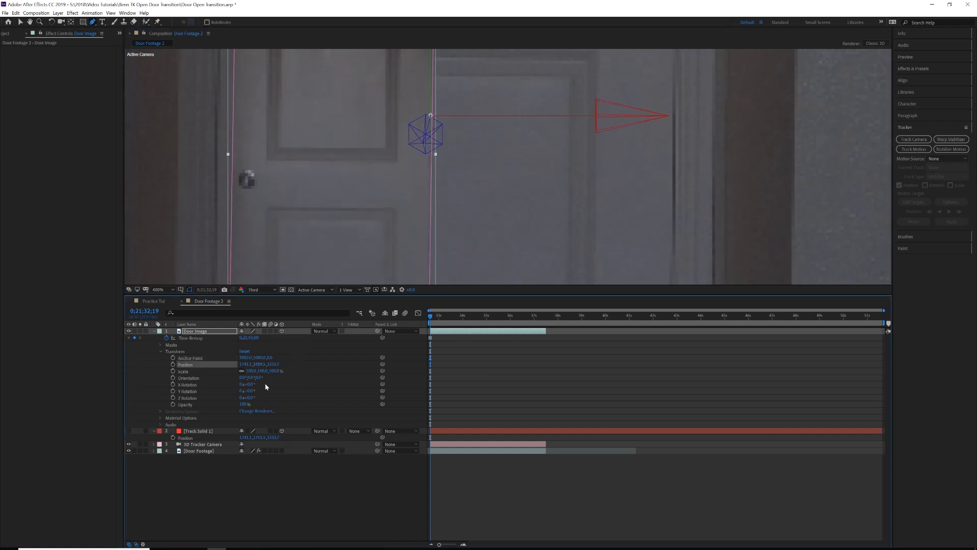
pyautogui.hotkey('ctrl', 'z')
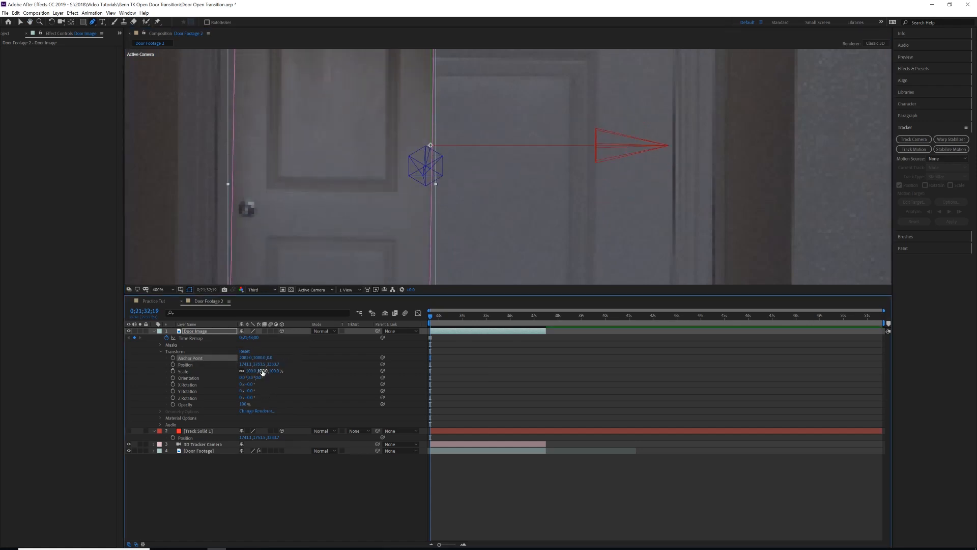
pyautogui.moveTo(245, 358); pyautogui.dragTo(322, 347)
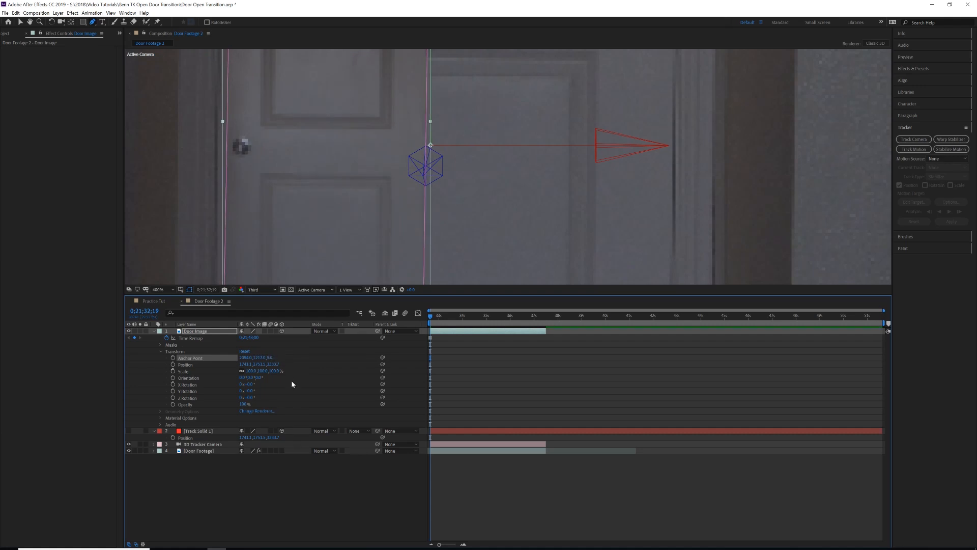
pyautogui.press('space')
pyautogui.moveTo(447, 99); pyautogui.dragTo(469, 140)
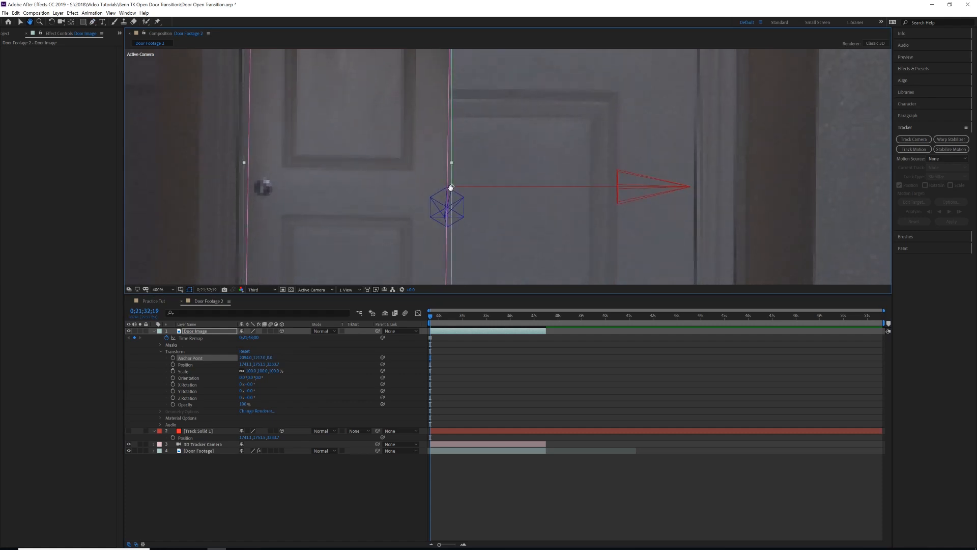
pyautogui.press(',')
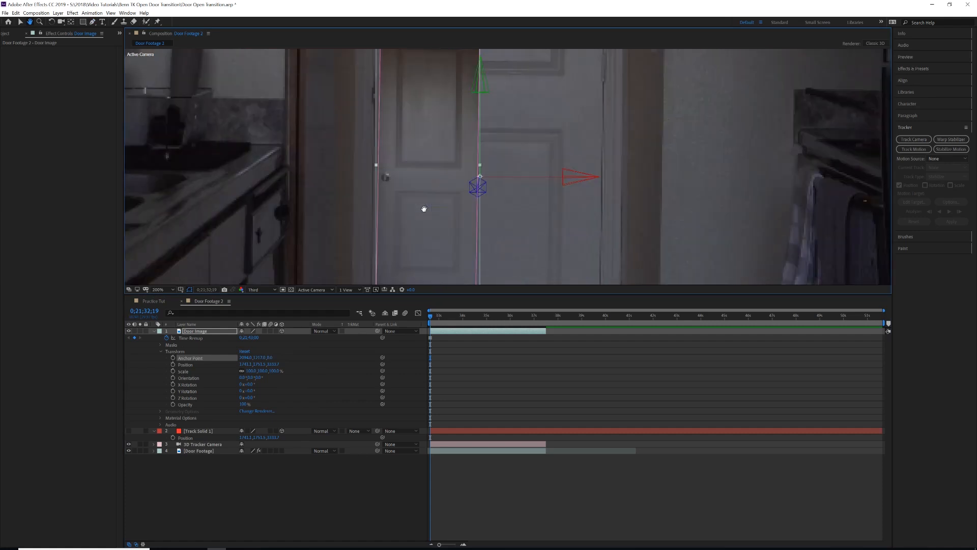
pyautogui.press(',')
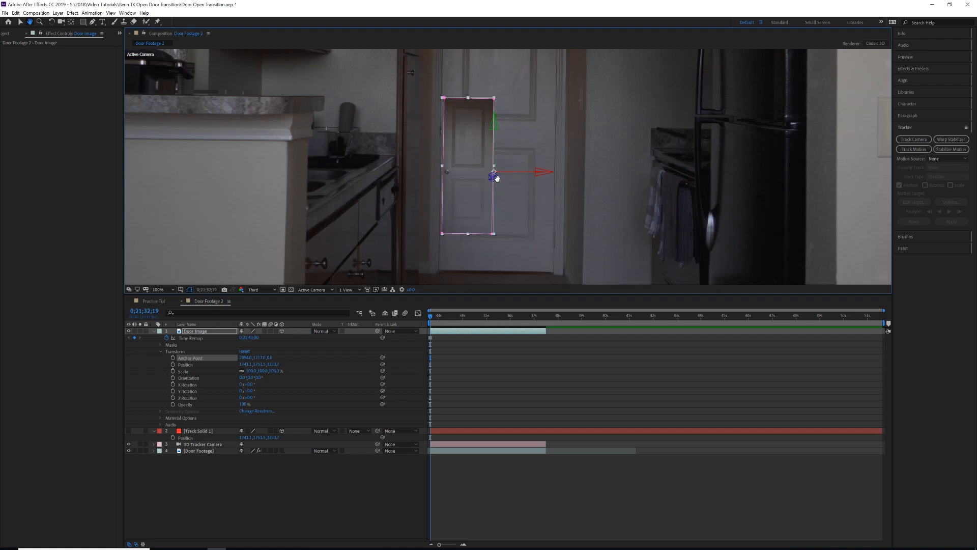
# Step: Move the Door Image layer's anchor onto the hinge edge of the door in the footage and scale the layer up uniformly to the door's size
pyautogui.click(188, 365)
pyautogui.click(20, 23)
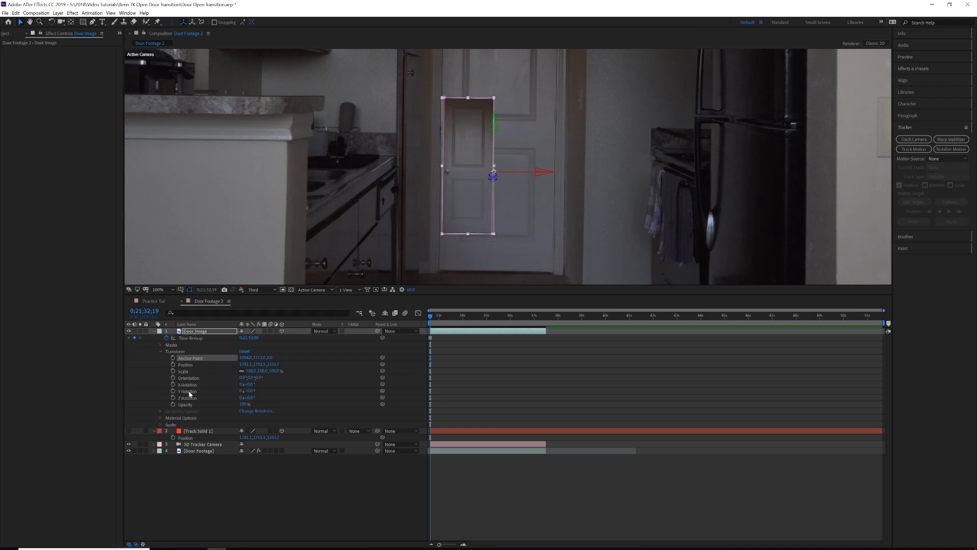
pyautogui.click(191, 366)
pyautogui.moveTo(464, 178); pyautogui.dragTo(527, 136)
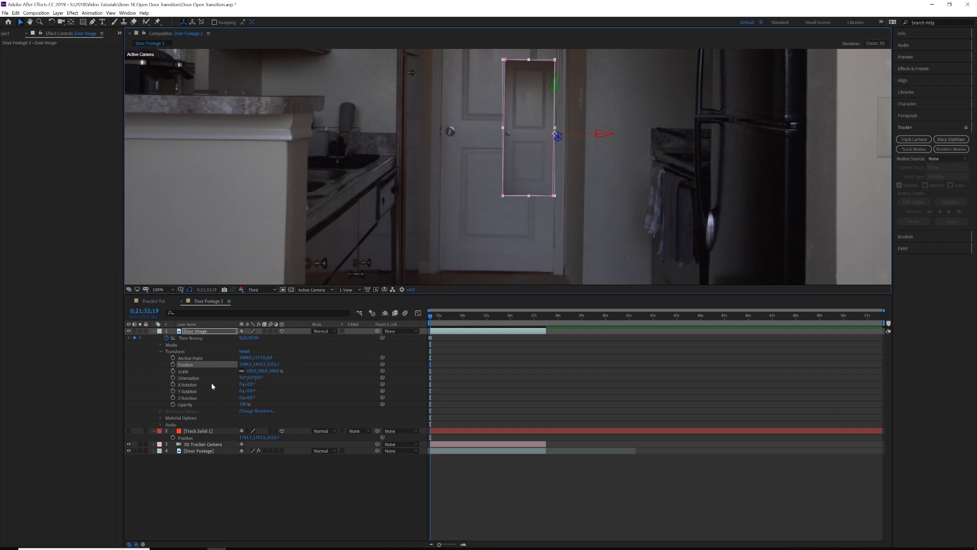
pyautogui.moveTo(273, 373); pyautogui.dragTo(314, 367)
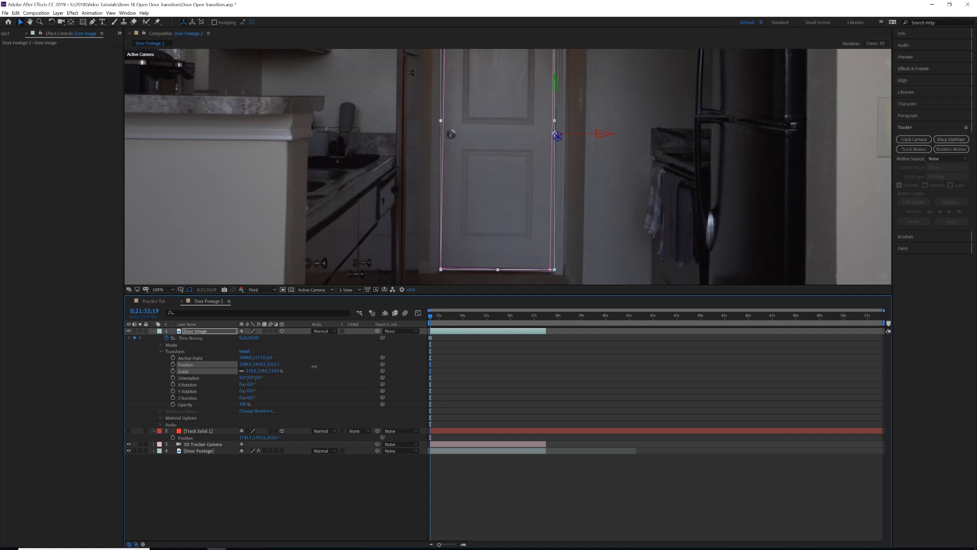
pyautogui.moveTo(314, 367); pyautogui.dragTo(316, 368)
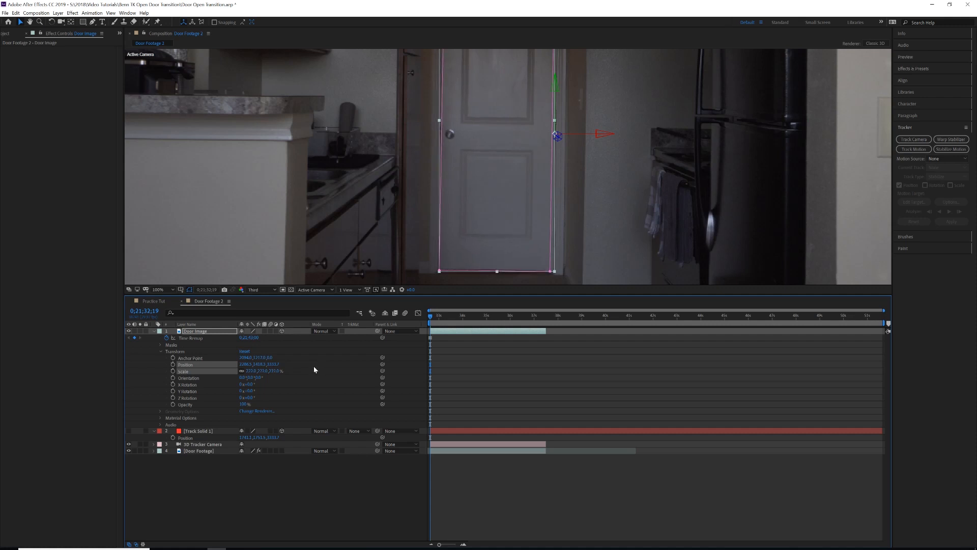
# Step: Compare the Door Image layer against the footage by toggling its visibility, and nudge it into alignment with the real door
pyautogui.click(128, 331)
pyautogui.click(129, 332)
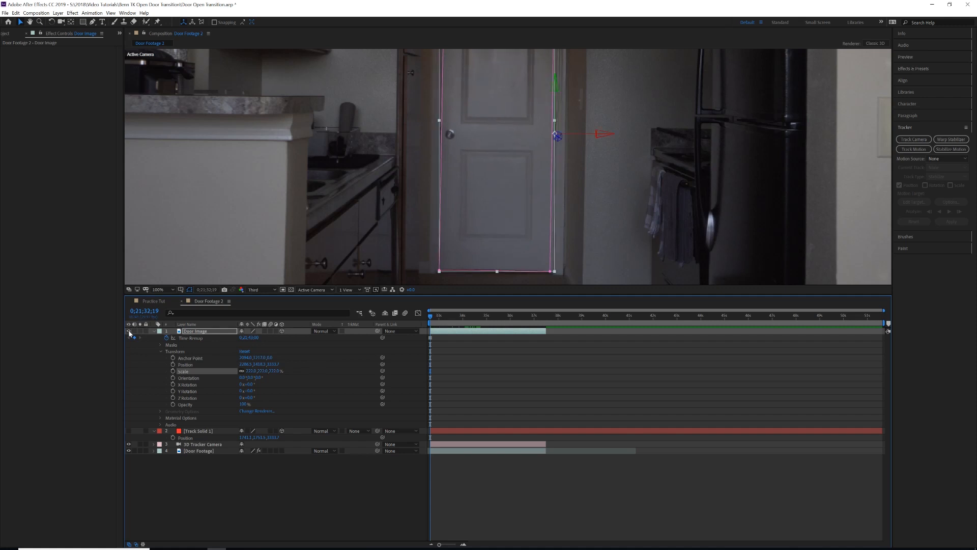
pyautogui.click(128, 331)
pyautogui.click(128, 331)
pyautogui.click(128, 331)
pyautogui.click(128, 331)
pyautogui.moveTo(481, 188); pyautogui.dragTo(480, 187)
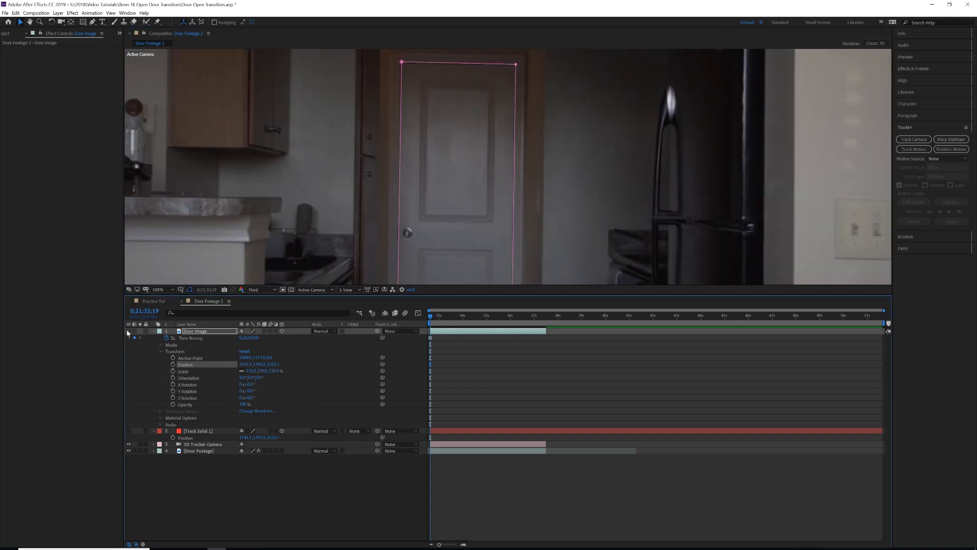
# Step: Toggle the Door Image layer's visibility repeatedly to check its alignment with the door in the footage, leaving the layer shown
pyautogui.click(129, 330)
pyautogui.click(129, 330)
pyautogui.click(129, 331)
pyautogui.click(129, 331)
pyautogui.click(128, 331)
pyautogui.click(129, 331)
pyautogui.click(129, 331)
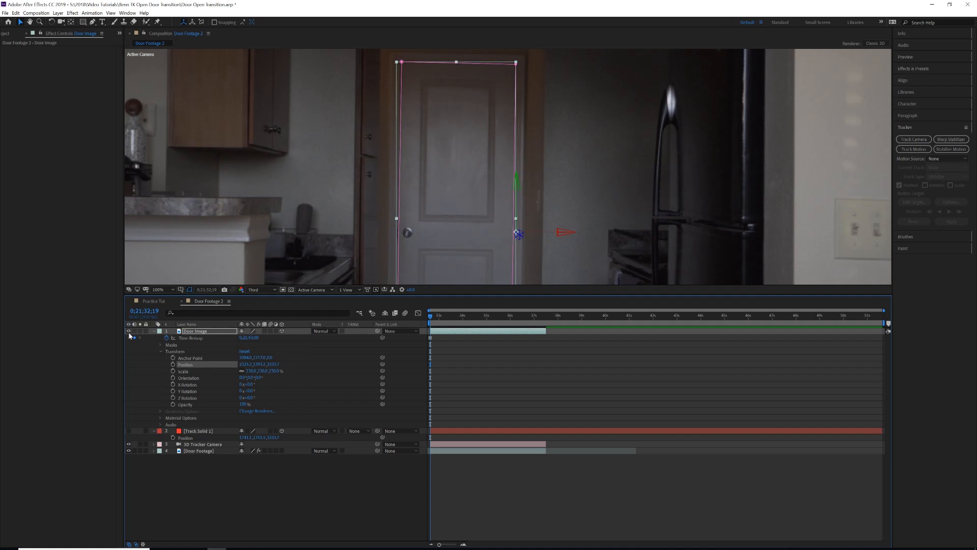
pyautogui.scroll(-2, 522, 149)
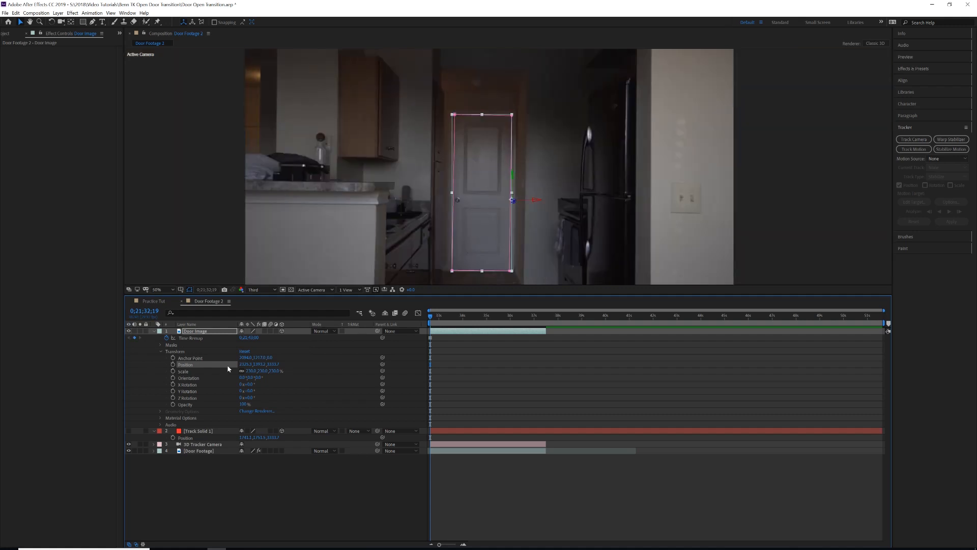
# Step: Duplicate the Door Footage layer, then hide the lower copy and rename it Base
pyautogui.click(196, 452)
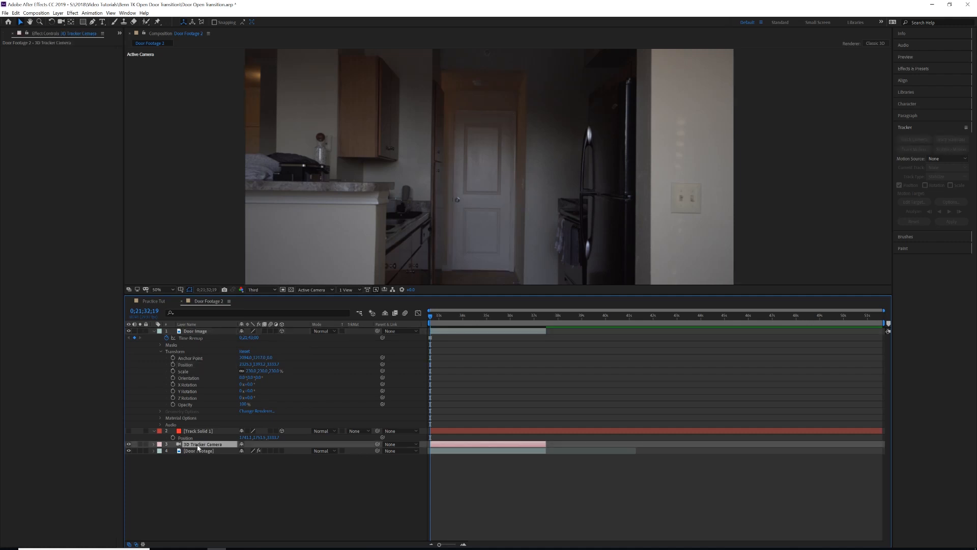
pyautogui.click(129, 451)
pyautogui.click(129, 451)
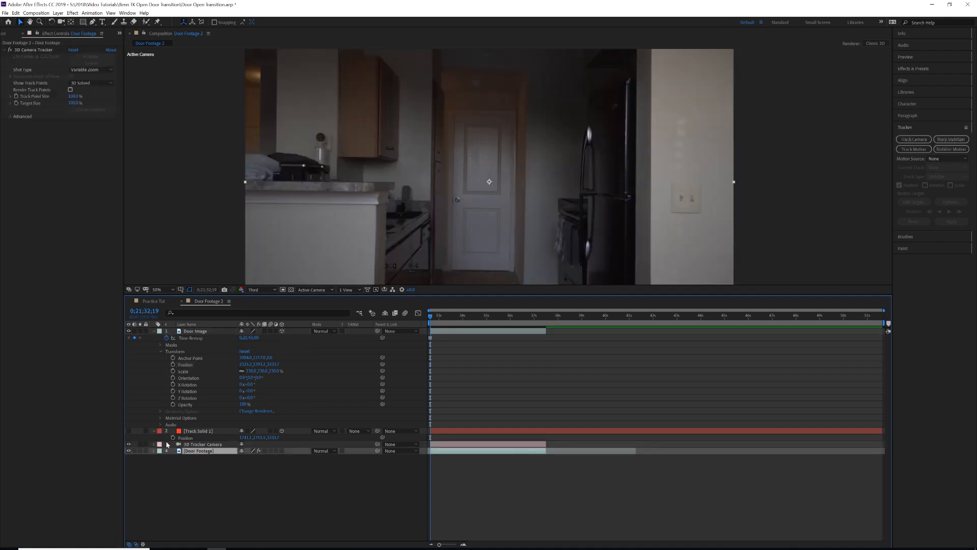
pyautogui.click(204, 452)
pyautogui.hotkey('ctrl', 'd')
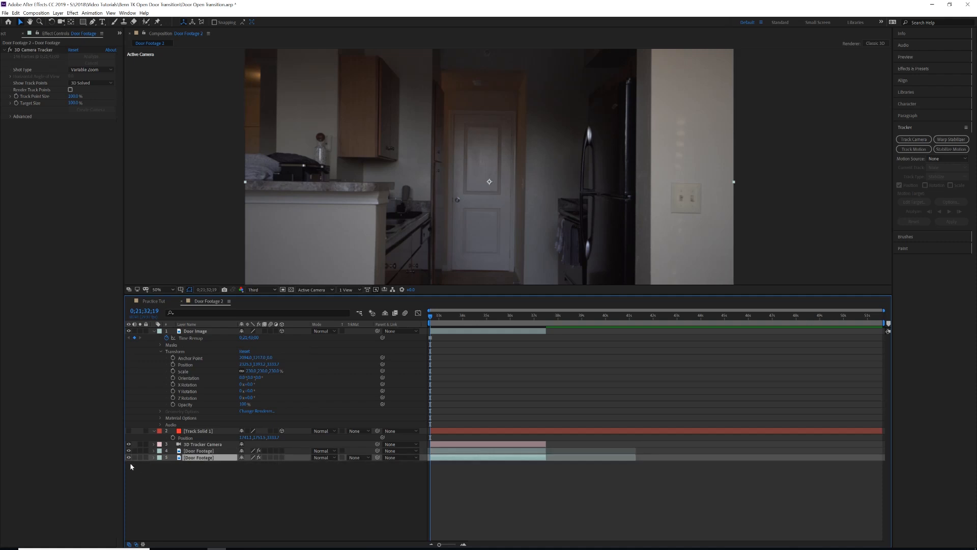
pyautogui.rightClick(188, 458)
pyautogui.click(206, 454)
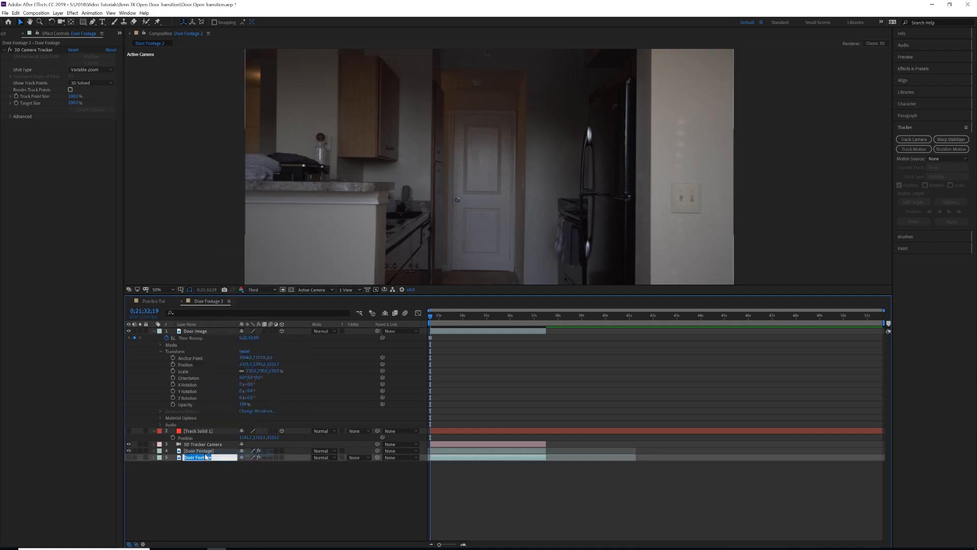
pyautogui.write('Base')
pyautogui.press('Return')
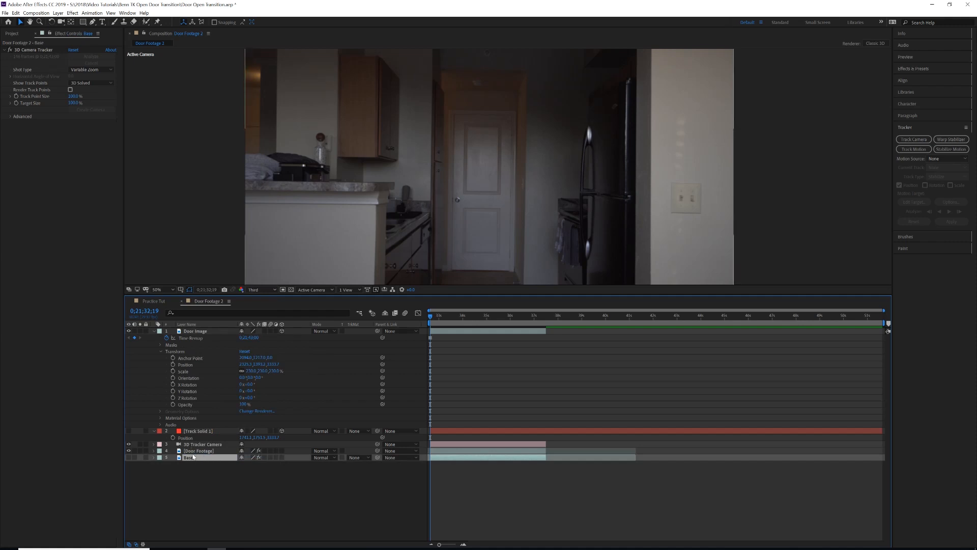
# Step: Draw a closed four-point mask with the Pen tool just inside the door's edges on the Door Footage layer
pyautogui.click(193, 453)
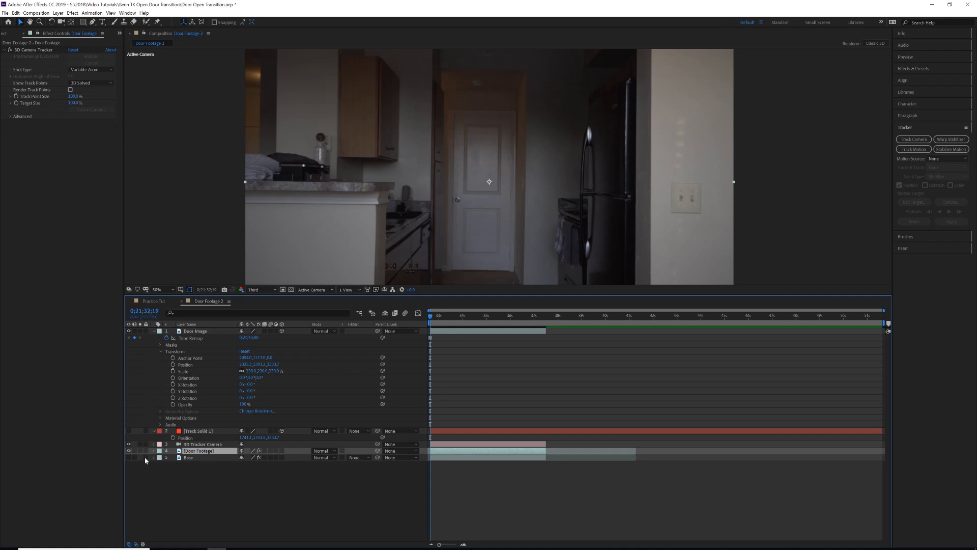
pyautogui.click(129, 331)
pyautogui.click(129, 332)
pyautogui.click(92, 21)
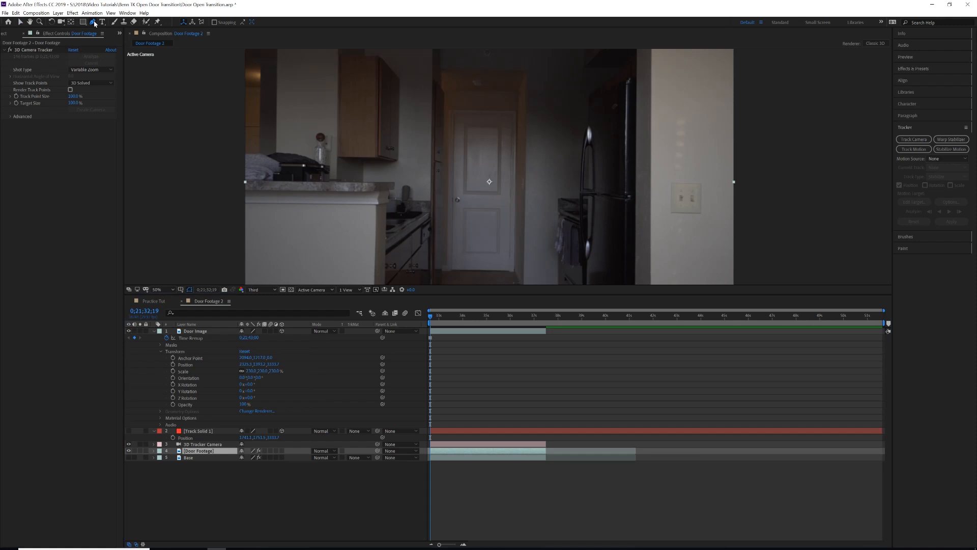
pyautogui.click(459, 119)
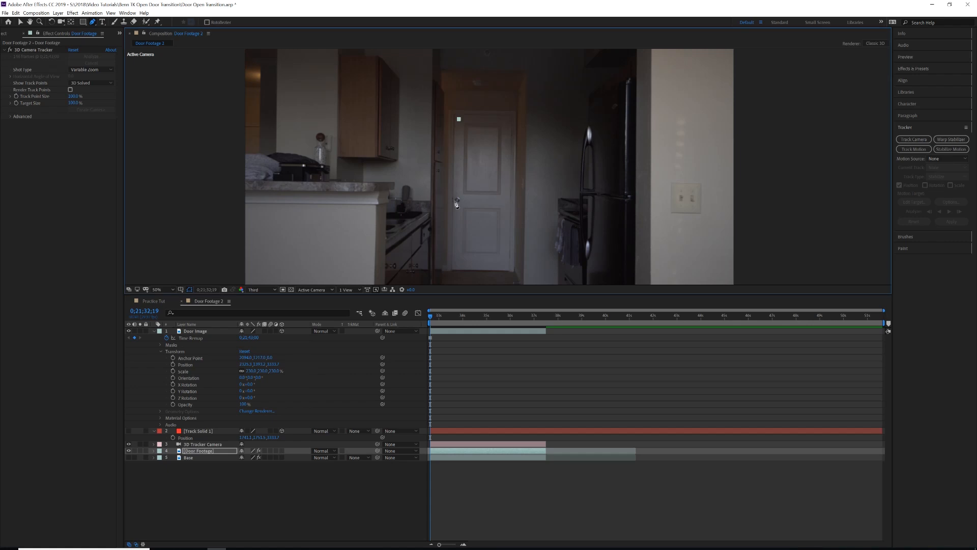
pyautogui.click(457, 266)
pyautogui.click(506, 265)
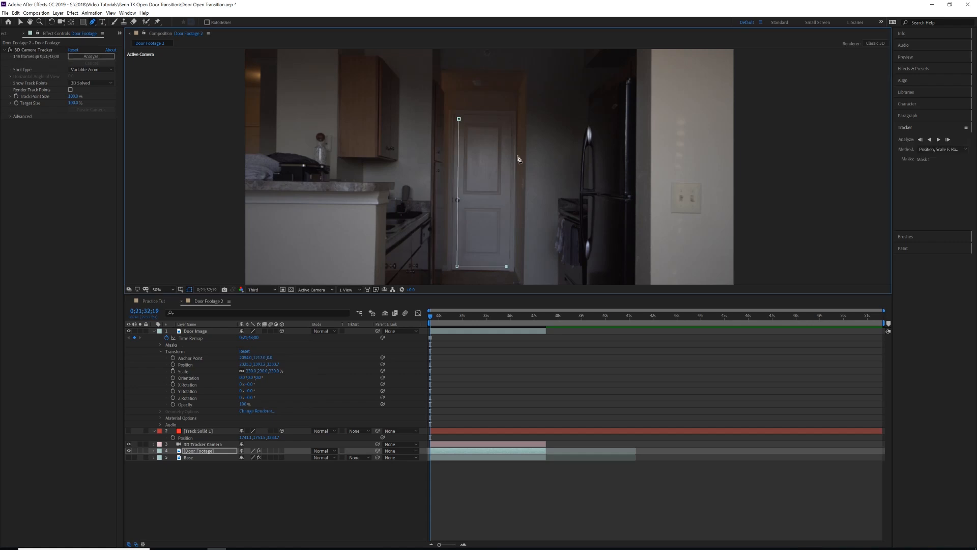
pyautogui.click(507, 120)
pyautogui.click(459, 119)
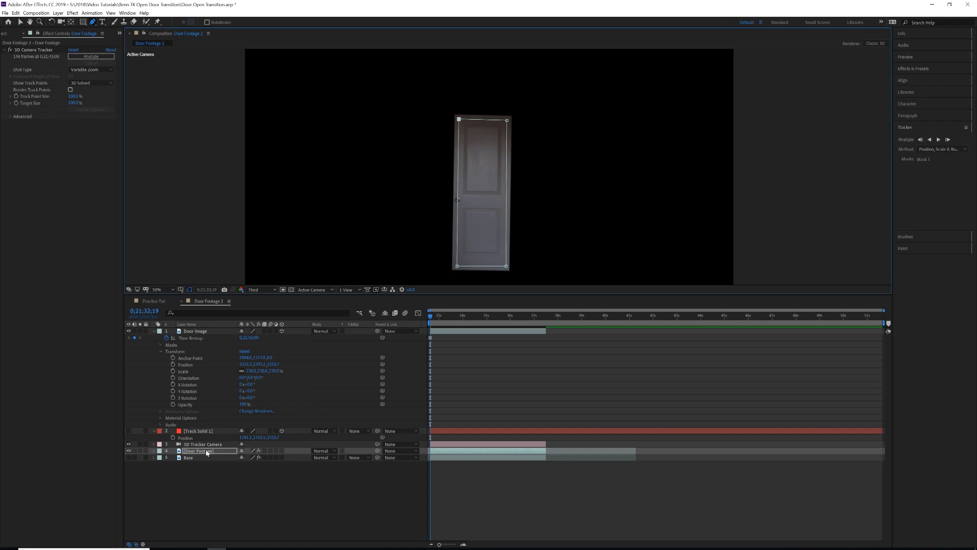
# Step: Reveal Mask 1's properties on Door Footage and invert the mask, checking the cut-out by briefly hiding the Door Image layer
pyautogui.press('m')
pyautogui.press('m')
pyautogui.press('m')
pyautogui.click(279, 457)
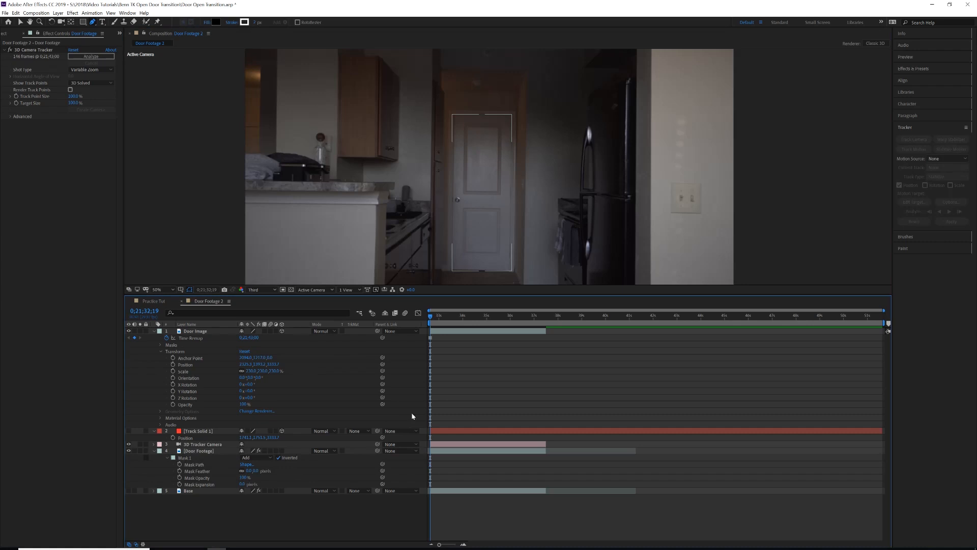
pyautogui.click(128, 330)
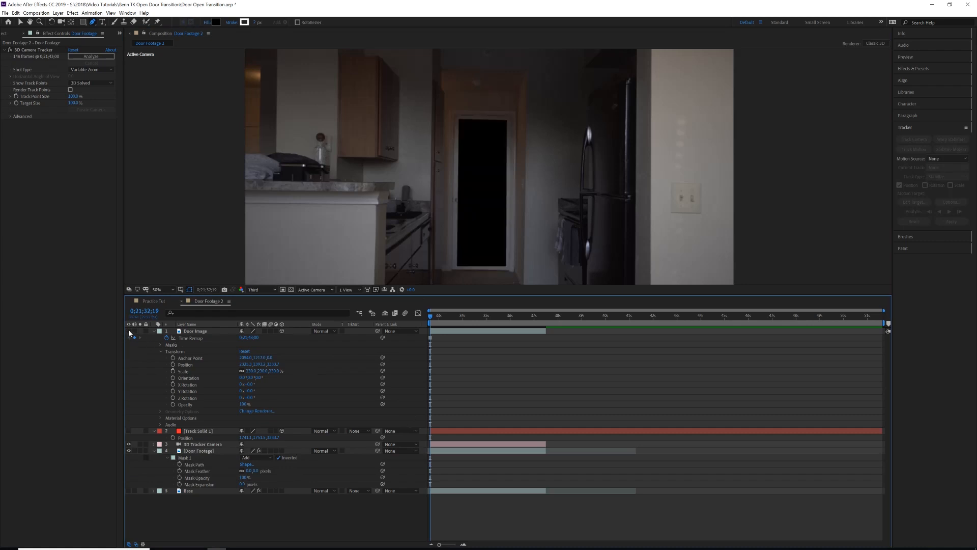
pyautogui.click(129, 331)
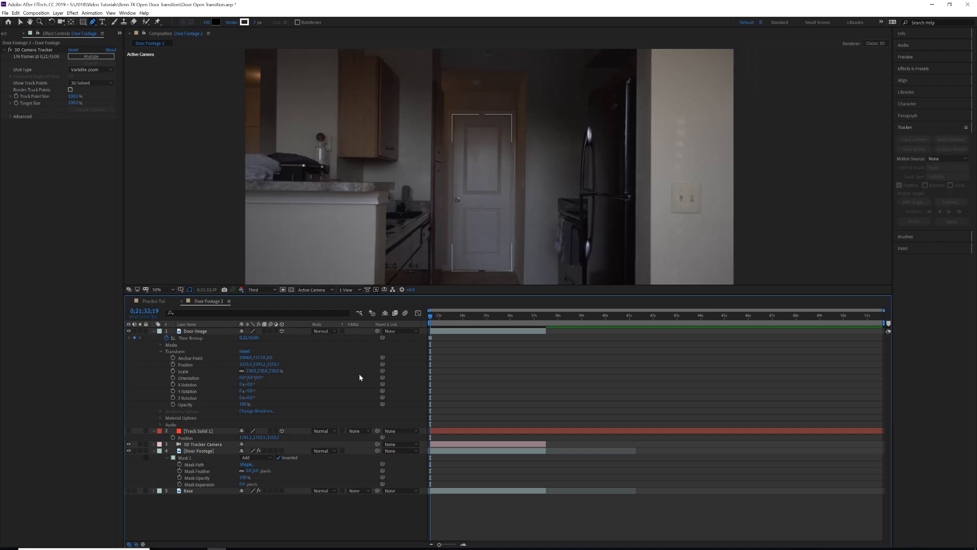
# Step: Enable Mask Path keyframing for Mask 1 on the Door Footage layer at 0;21;33;01
pyautogui.click(435, 318)
pyautogui.moveTo(435, 318); pyautogui.dragTo(441, 316)
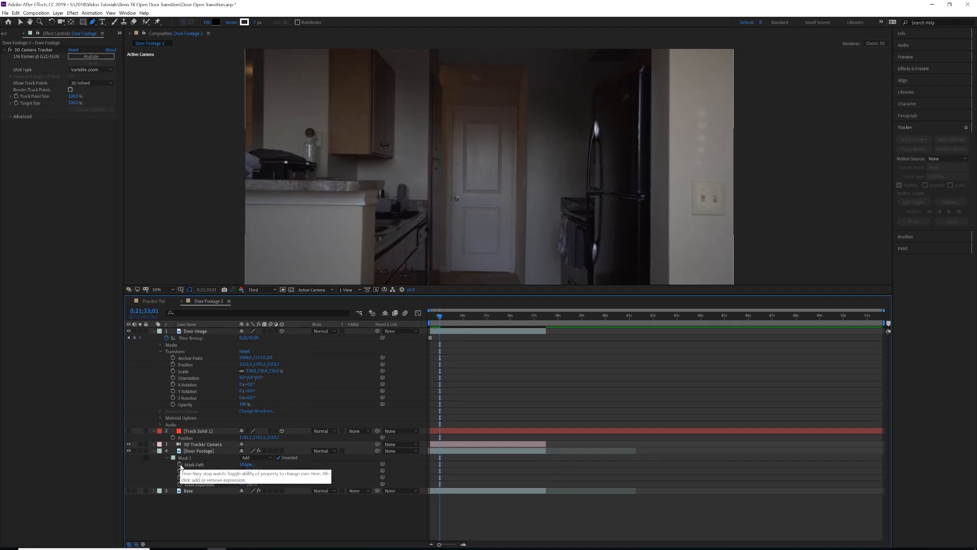
pyautogui.click(179, 464)
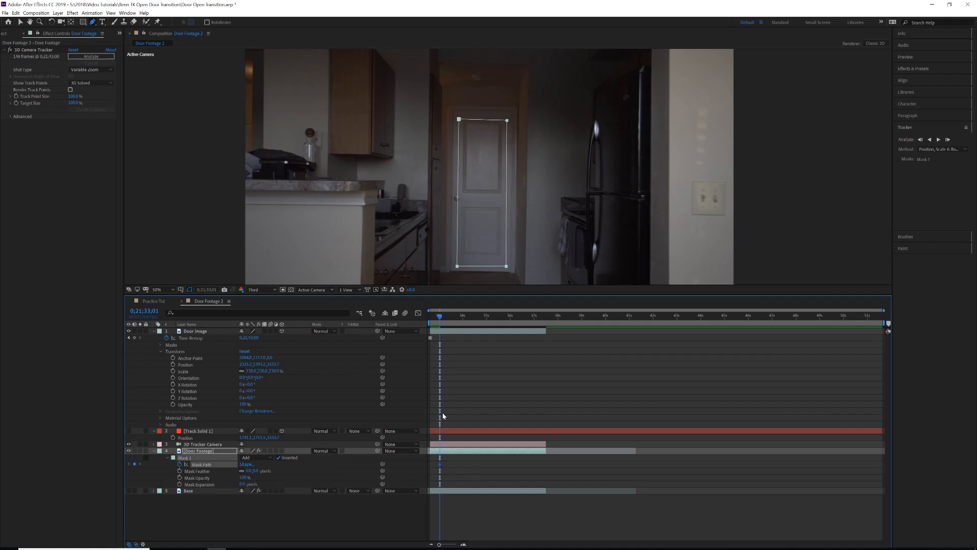
# Step: At 0;21;33;02, move Mask 1's two upper corners onto the upper corners of the door in the footage
pyautogui.press('pagedown')
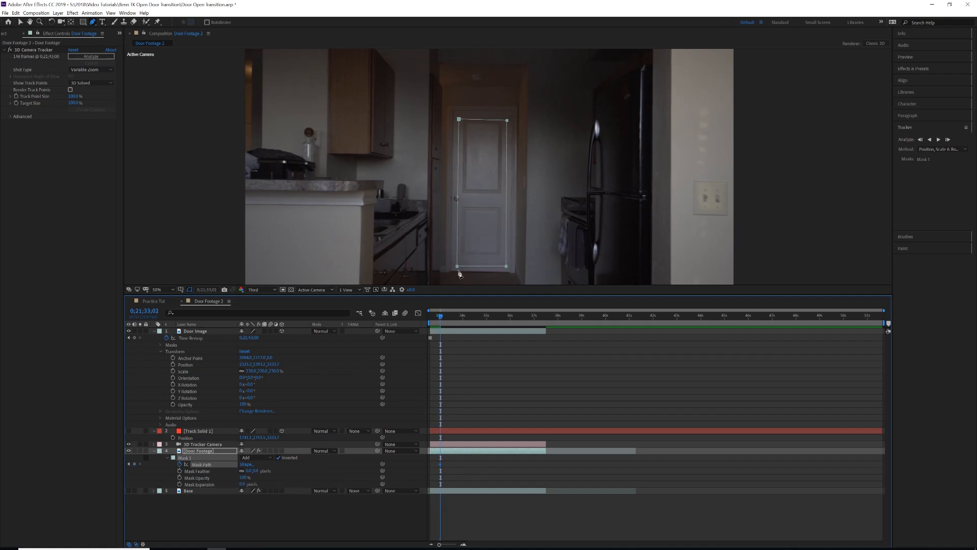
pyautogui.scroll(1, 477, 126)
pyautogui.scroll(1, 478, 126)
pyautogui.moveTo(436, 126); pyautogui.dragTo(490, 284)
pyautogui.moveTo(448, 223); pyautogui.dragTo(427, 191)
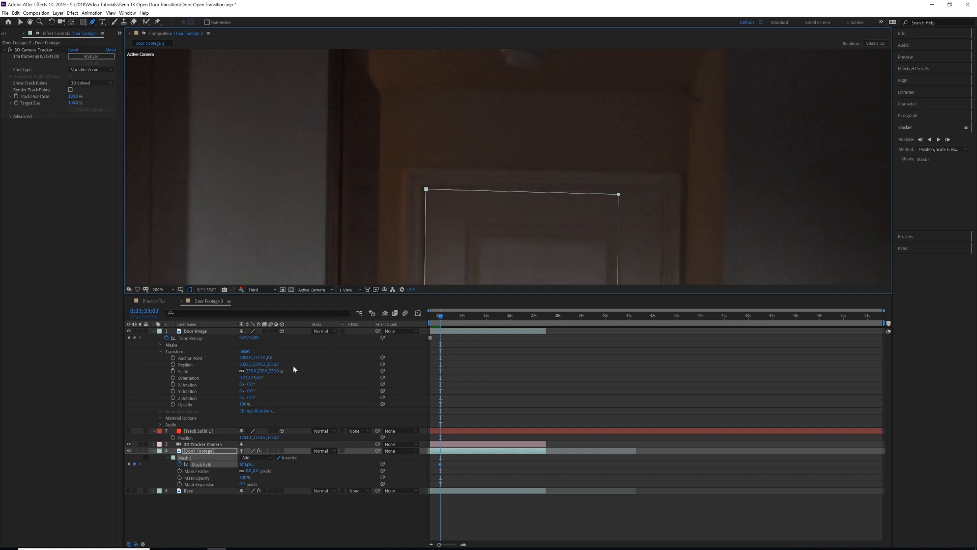
pyautogui.click(211, 470)
pyautogui.moveTo(618, 194); pyautogui.dragTo(663, 193)
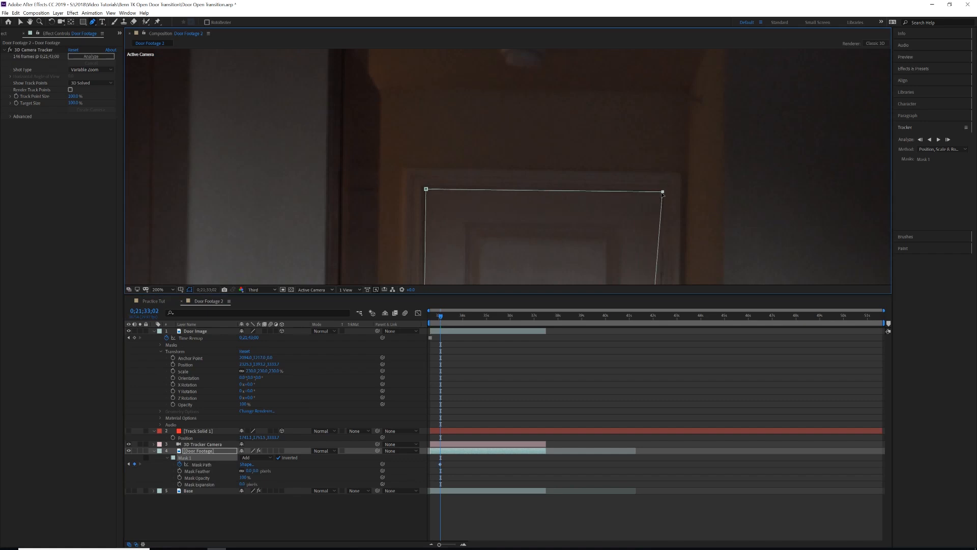
# Step: Move Mask 1's two lower corners onto the bottom corners of the door at 0;21;33;02
pyautogui.press('space')
pyautogui.moveTo(543, 265); pyautogui.dragTo(541, 114)
pyautogui.moveTo(504, 260)
pyautogui.mouseDown()
pyautogui.moveTo(501, 122)
pyautogui.moveTo(501, 130)
pyautogui.moveTo(478, 104)
pyautogui.mouseUp()
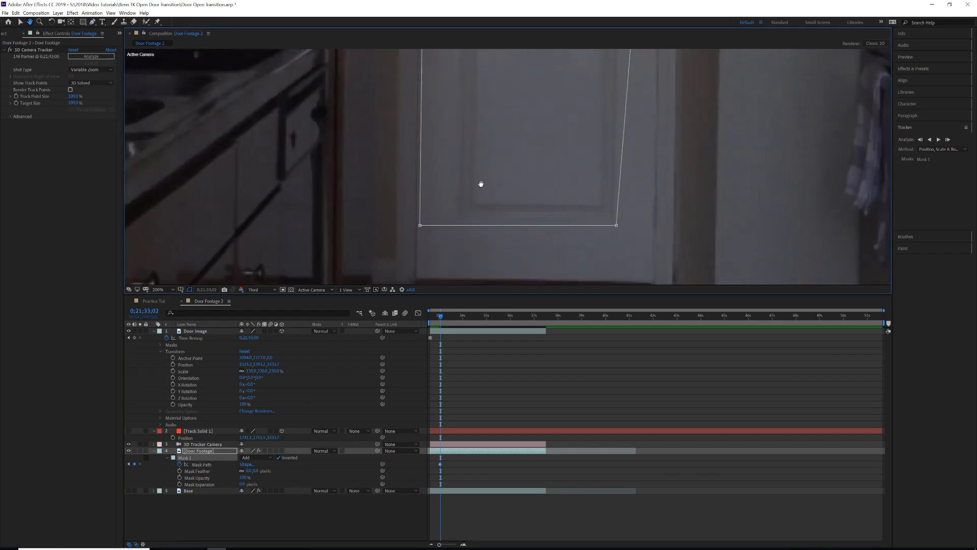
pyautogui.moveTo(481, 184); pyautogui.dragTo(478, 151)
pyautogui.moveTo(416, 192); pyautogui.dragTo(415, 245)
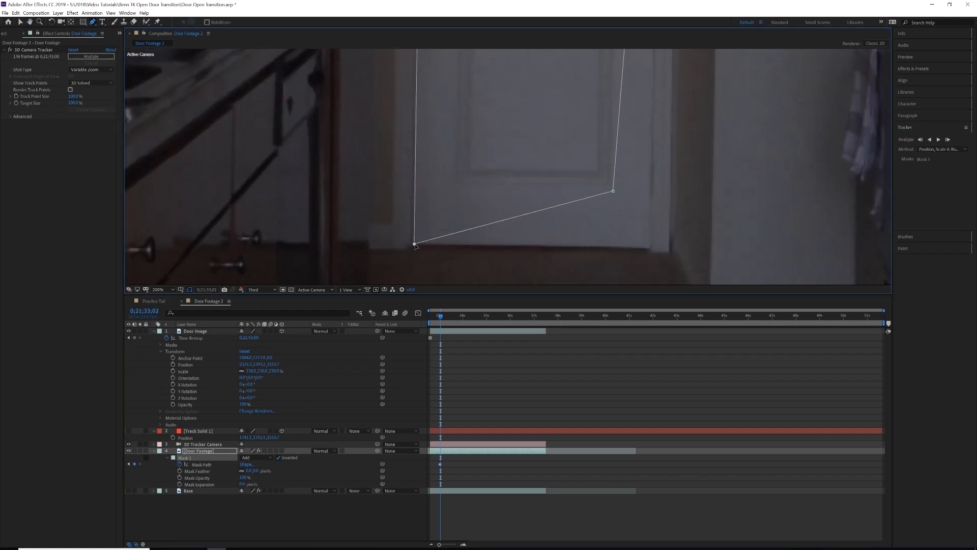
pyautogui.moveTo(613, 191); pyautogui.dragTo(650, 247)
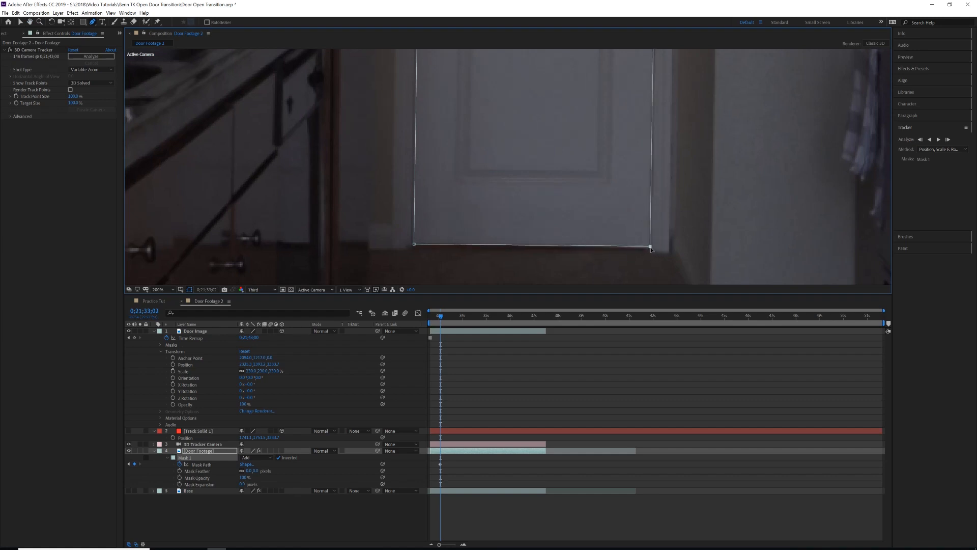
pyautogui.scroll(-4, 535, 159)
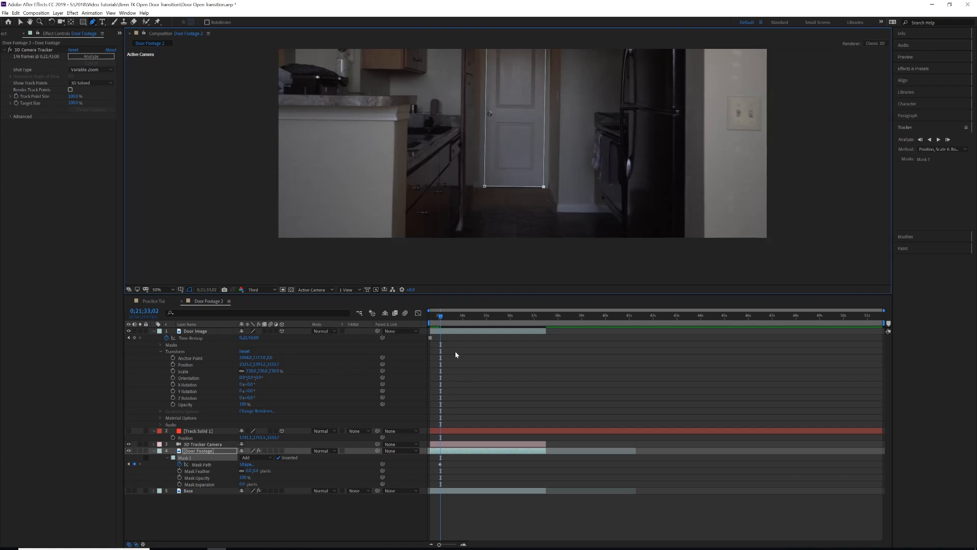
# Step: Enable Y Rotation keyframing on the Door Image layer at 0;21;33;02
pyautogui.press(',')
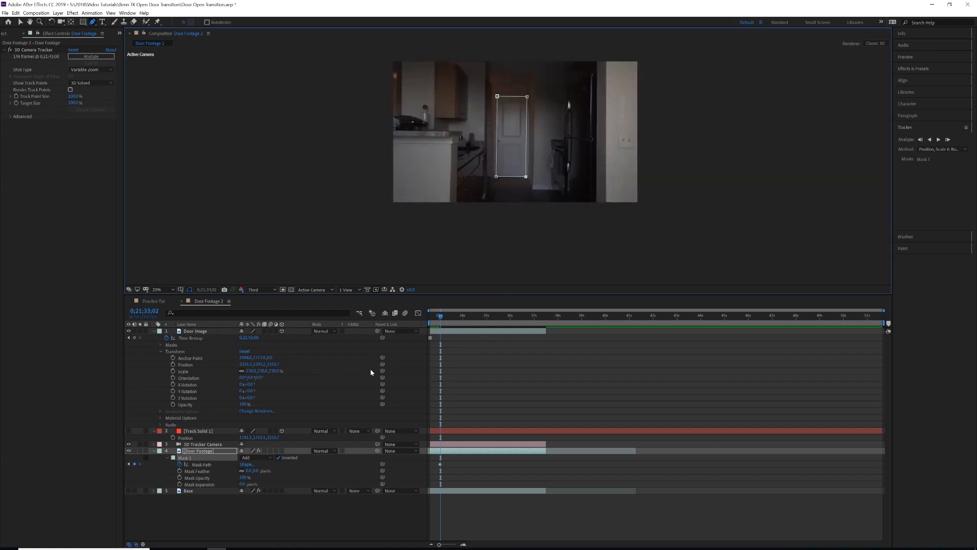
pyautogui.click(189, 332)
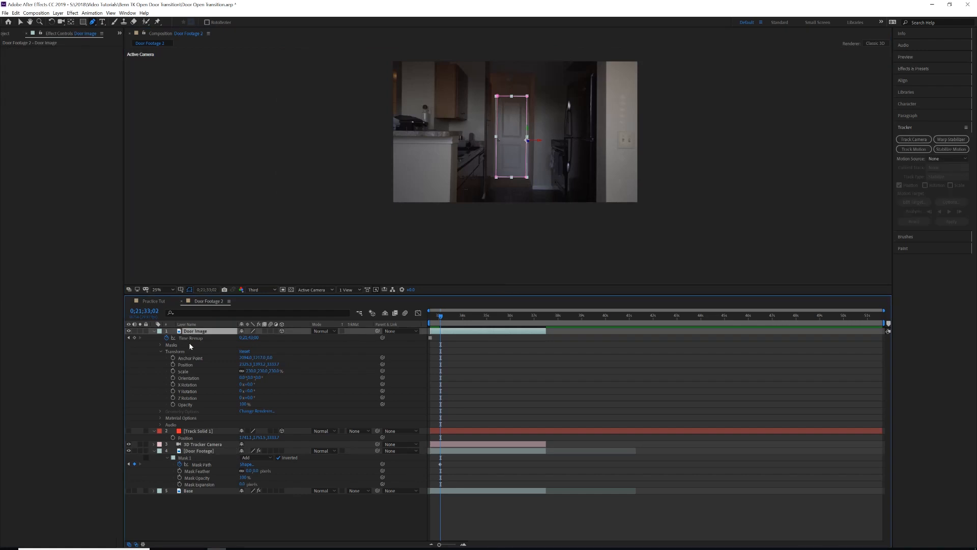
pyautogui.click(173, 391)
# Step: Try swinging the Door Image layer about its hinge with Y Rotation, and reset the value to 0°
pyautogui.press('/')
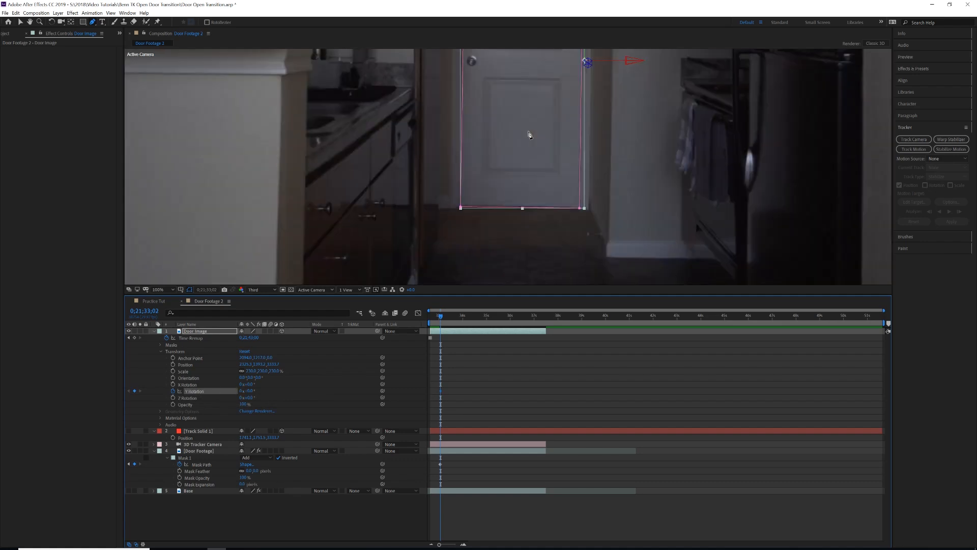
pyautogui.moveTo(605, 91); pyautogui.dragTo(477, 242)
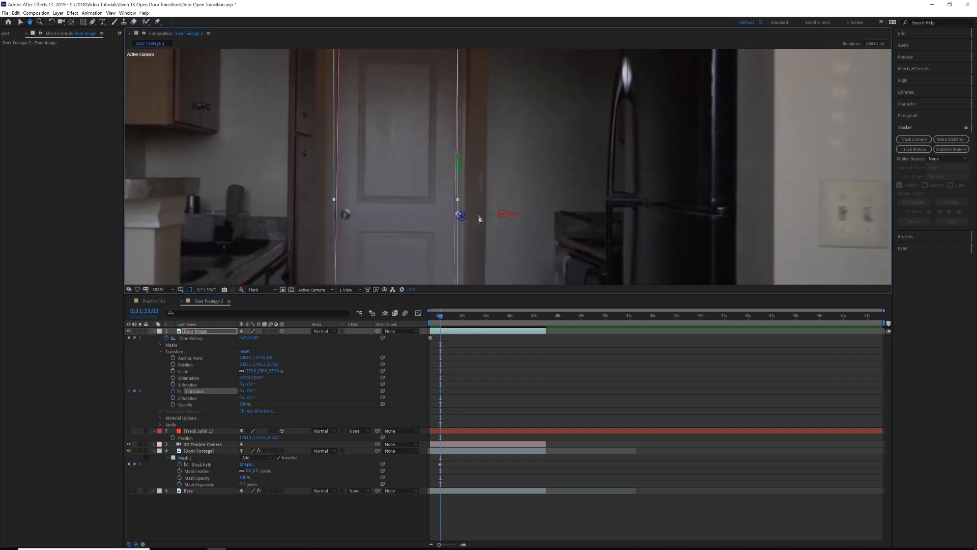
pyautogui.click(21, 22)
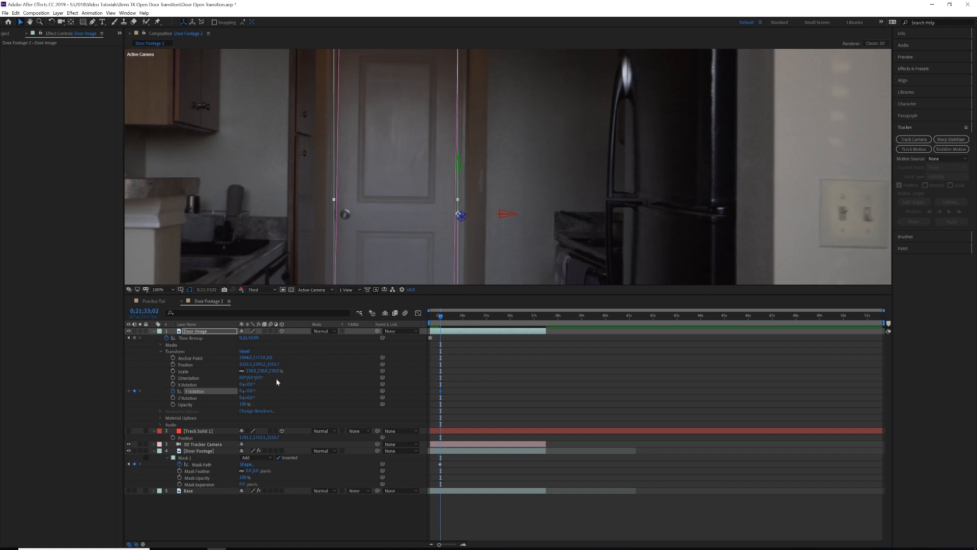
pyautogui.moveTo(254, 391)
pyautogui.mouseDown()
pyautogui.moveTo(270, 390)
pyautogui.moveTo(229, 398)
pyautogui.moveTo(252, 400)
pyautogui.mouseUp()
pyautogui.press(',')
pyautogui.press(',')
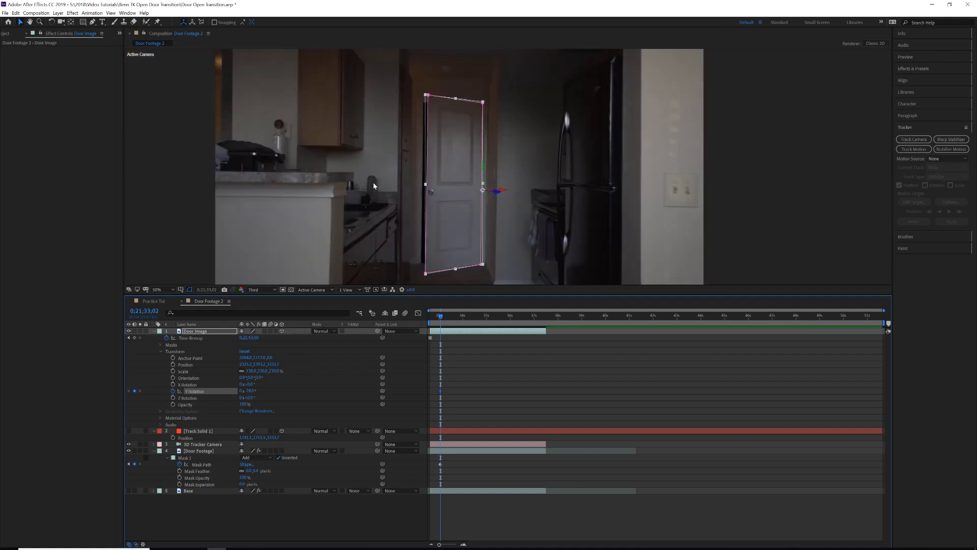
pyautogui.press('.')
pyautogui.press('.')
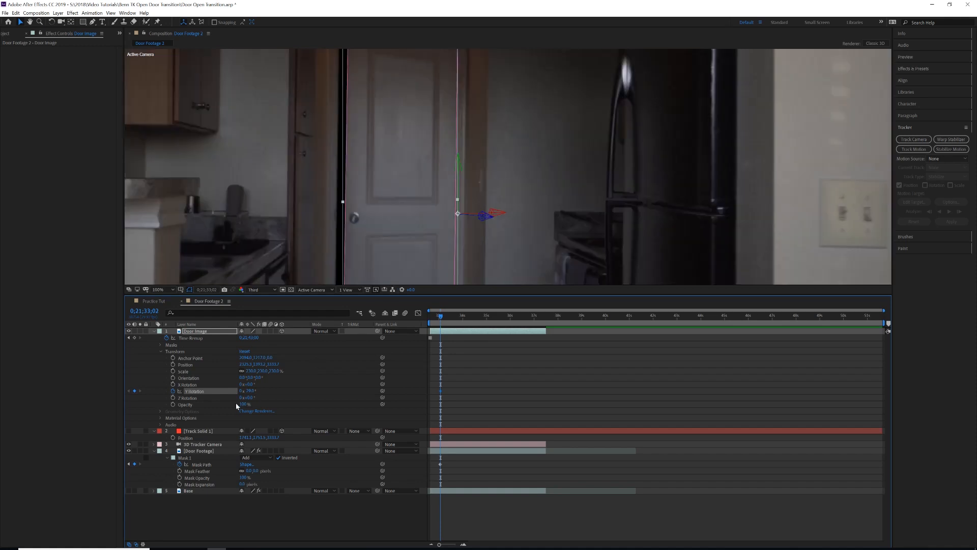
pyautogui.write('0')
pyautogui.press('Return')
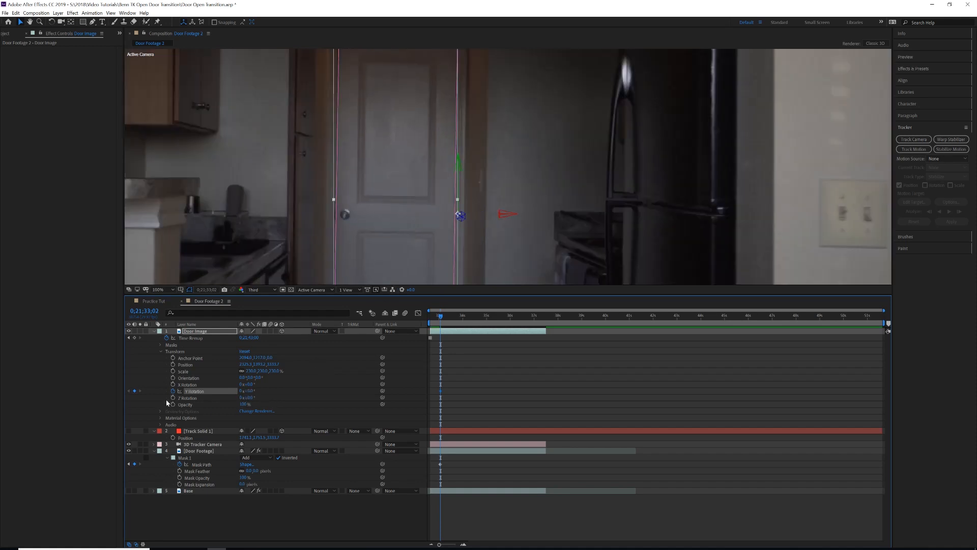
# Step: At 0;21;33;12, keyframe the Door Image layer's Y Rotation so the door swings inward until it is nearly edge-on
pyautogui.moveTo(440, 316); pyautogui.dragTo(450, 317)
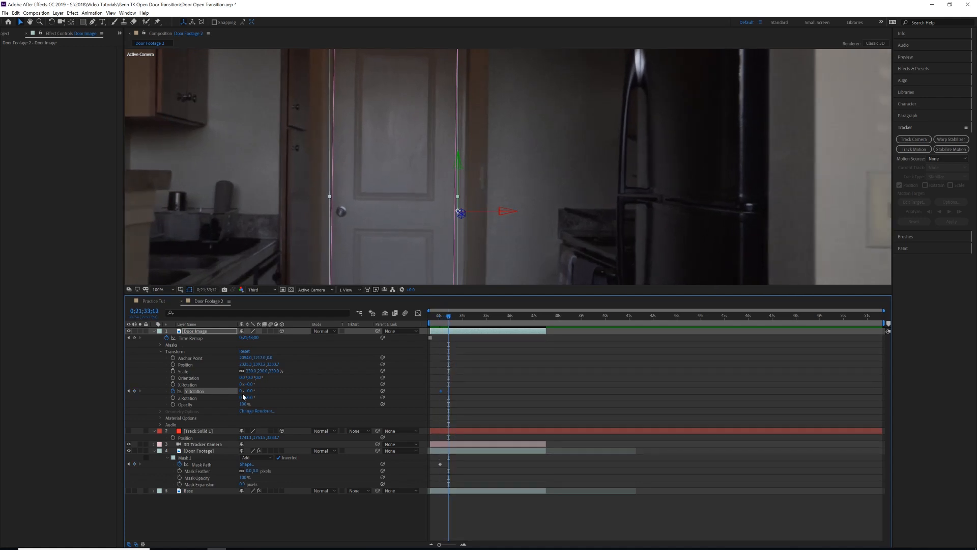
pyautogui.moveTo(248, 391); pyautogui.dragTo(278, 386)
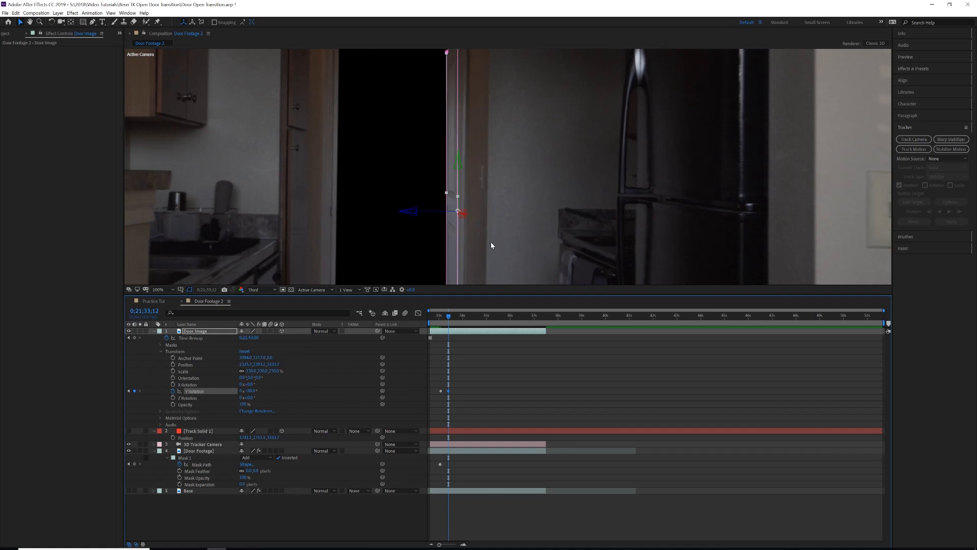
pyautogui.press(',')
pyautogui.press(',')
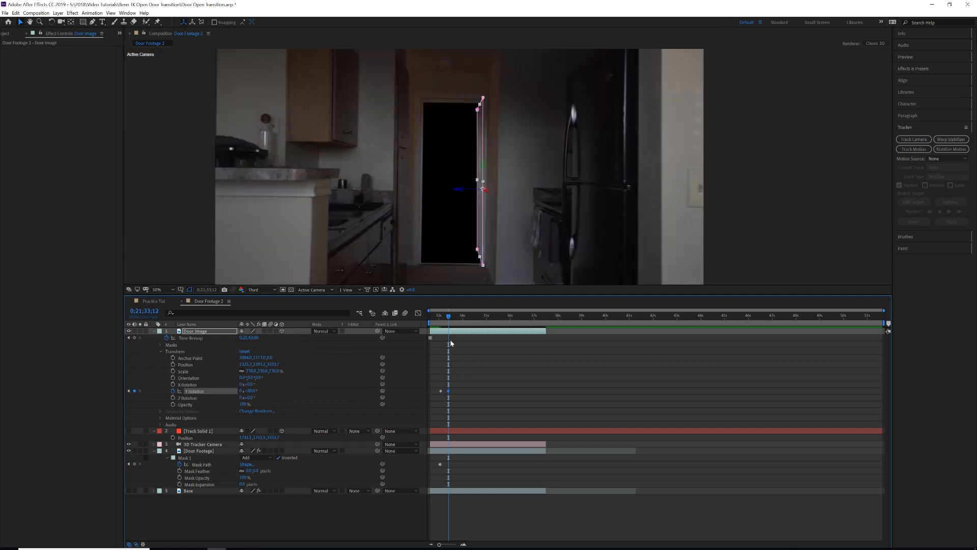
# Step: At 0;21;35;19, move the two upper corners of Door Footage's Mask 1 onto the top corners of the doorway
pyautogui.moveTo(450, 319); pyautogui.dragTo(492, 316)
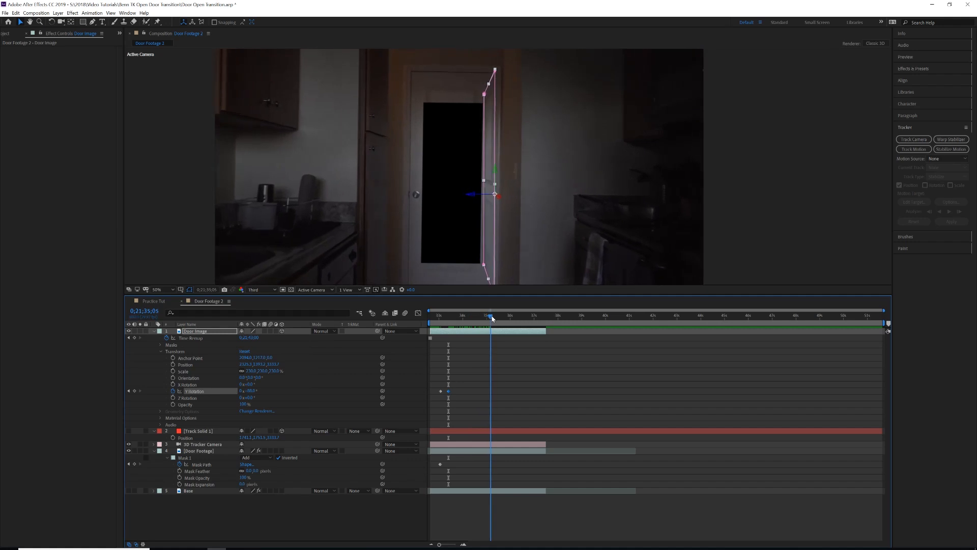
pyautogui.click(457, 453)
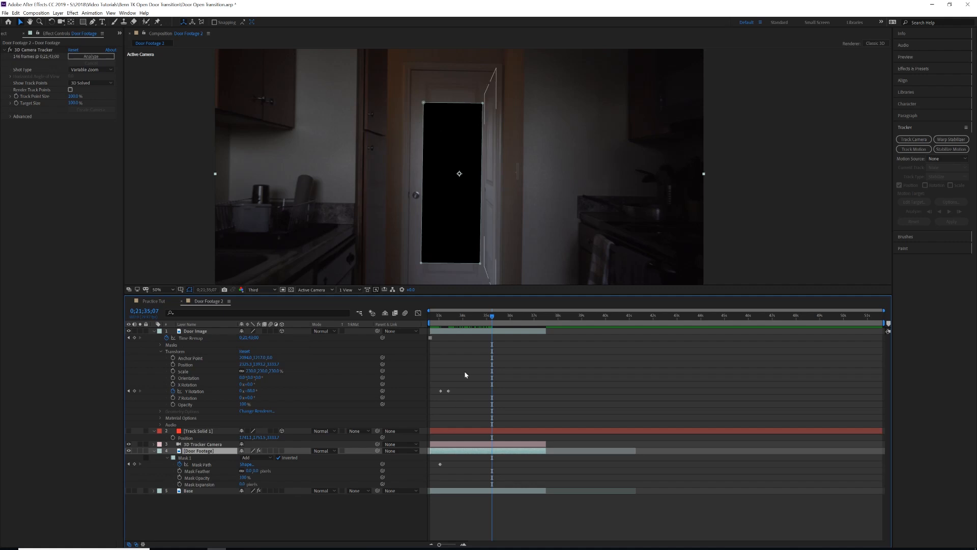
pyautogui.moveTo(471, 321); pyautogui.dragTo(497, 316)
pyautogui.scroll(-2, 470, 237)
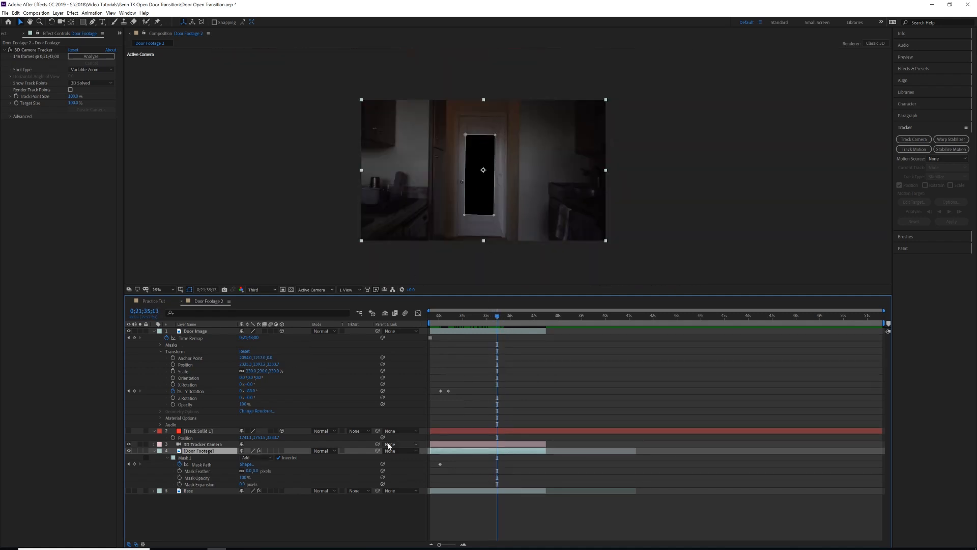
pyautogui.moveTo(443, 317); pyautogui.dragTo(501, 319)
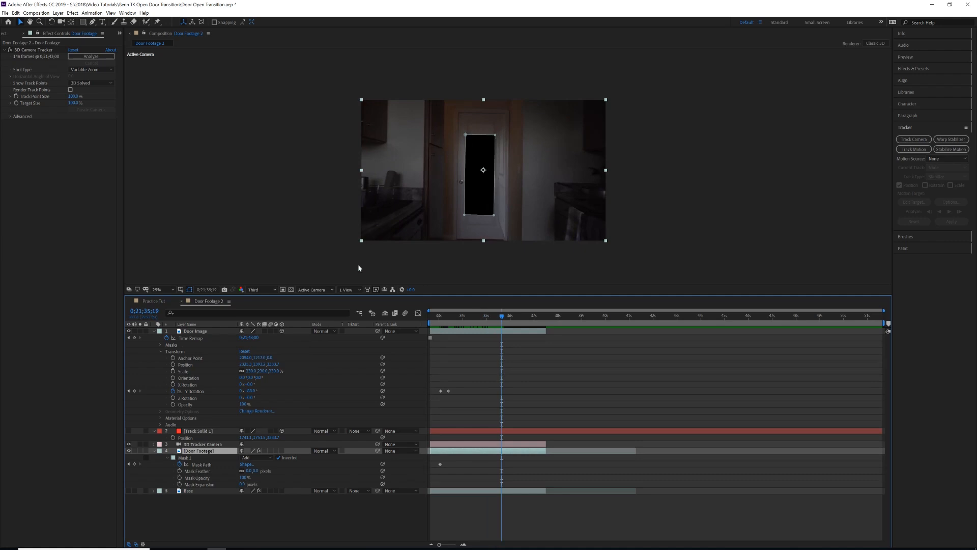
pyautogui.click(203, 464)
pyautogui.scroll(4, 482, 126)
pyautogui.press('space')
pyautogui.moveTo(458, 131); pyautogui.dragTo(550, 297)
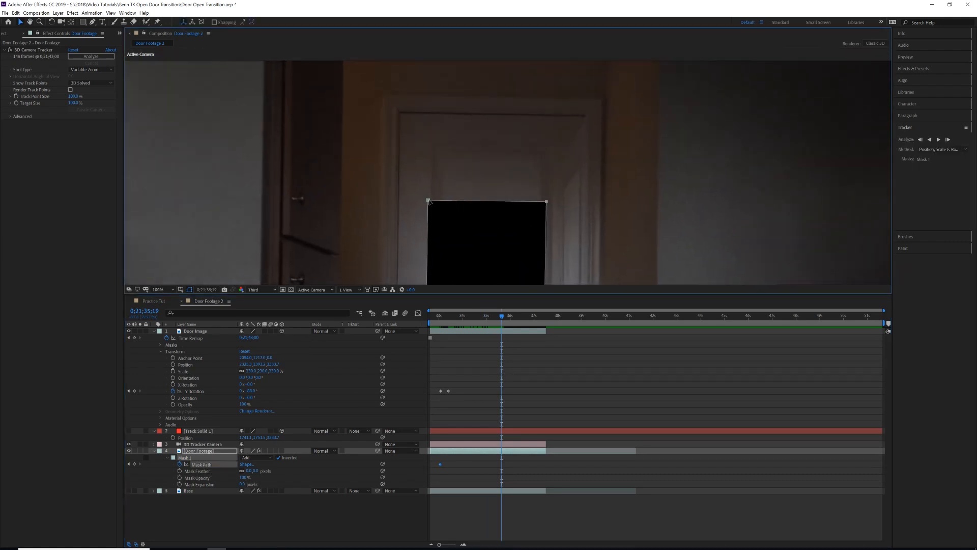
pyautogui.click(189, 471)
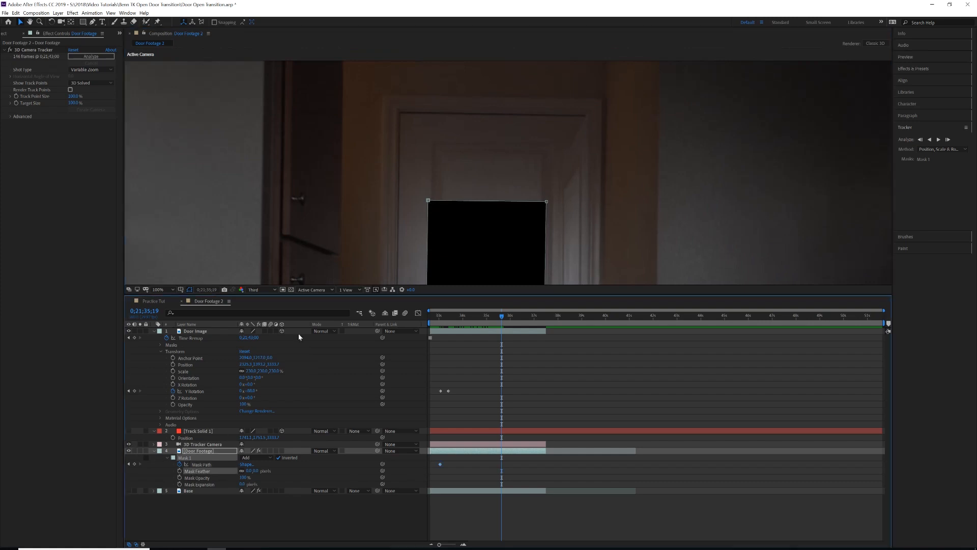
pyautogui.moveTo(428, 201); pyautogui.dragTo(400, 112)
pyautogui.moveTo(546, 202); pyautogui.dragTo(588, 118)
# Step: Move Mask 1's two lower corners onto the bottom corners of the doorway at 0;21;35;19
pyautogui.press('space')
pyautogui.moveTo(481, 246); pyautogui.dragTo(499, 113)
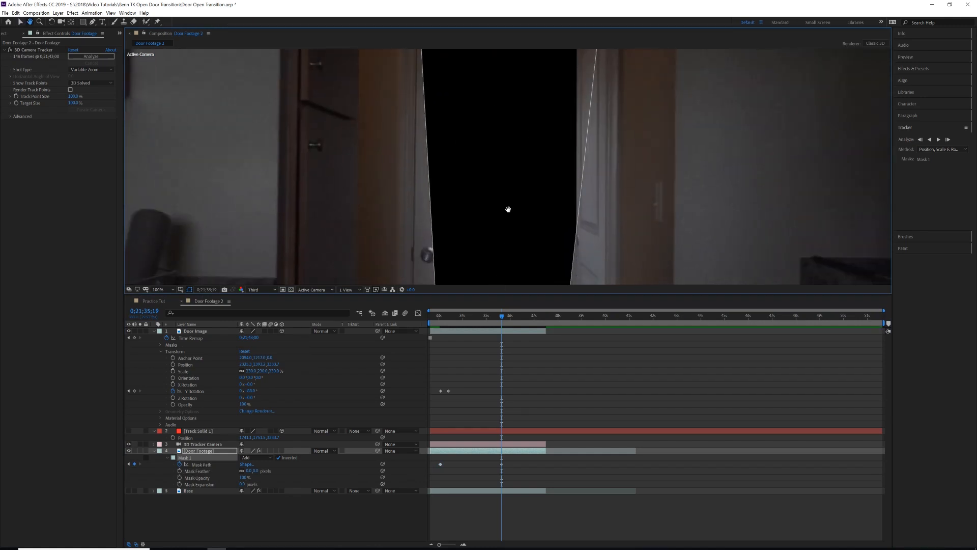
pyautogui.moveTo(488, 238); pyautogui.dragTo(476, 135)
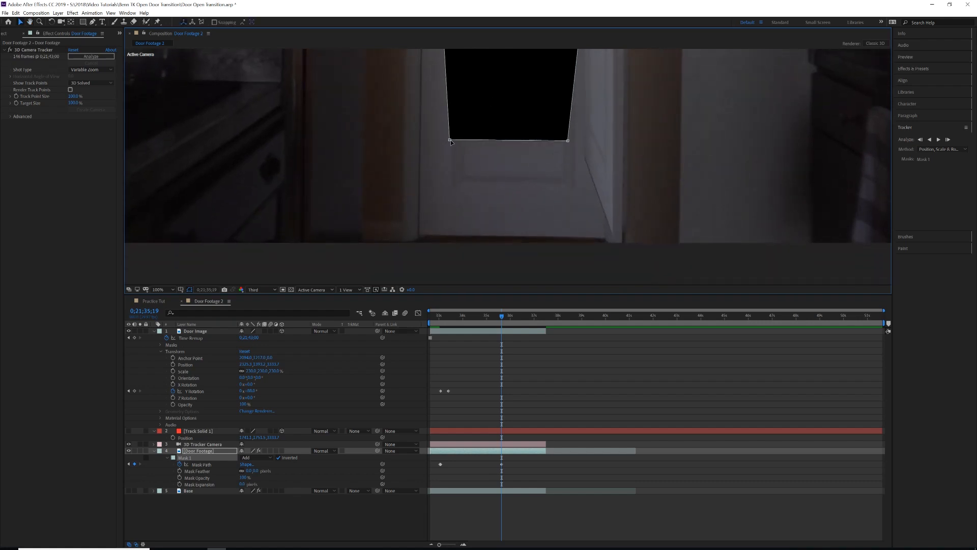
pyautogui.moveTo(431, 208); pyautogui.dragTo(420, 232)
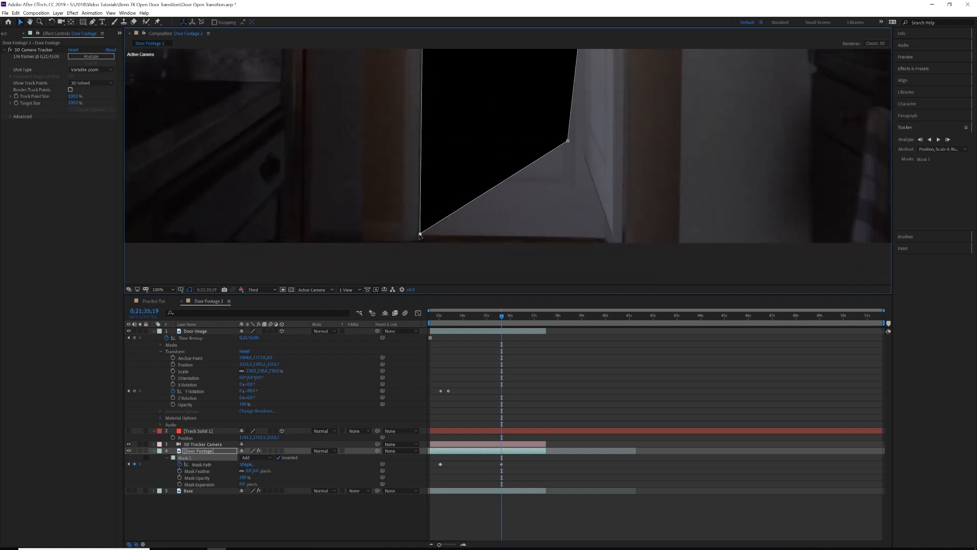
pyautogui.moveTo(568, 141); pyautogui.dragTo(606, 236)
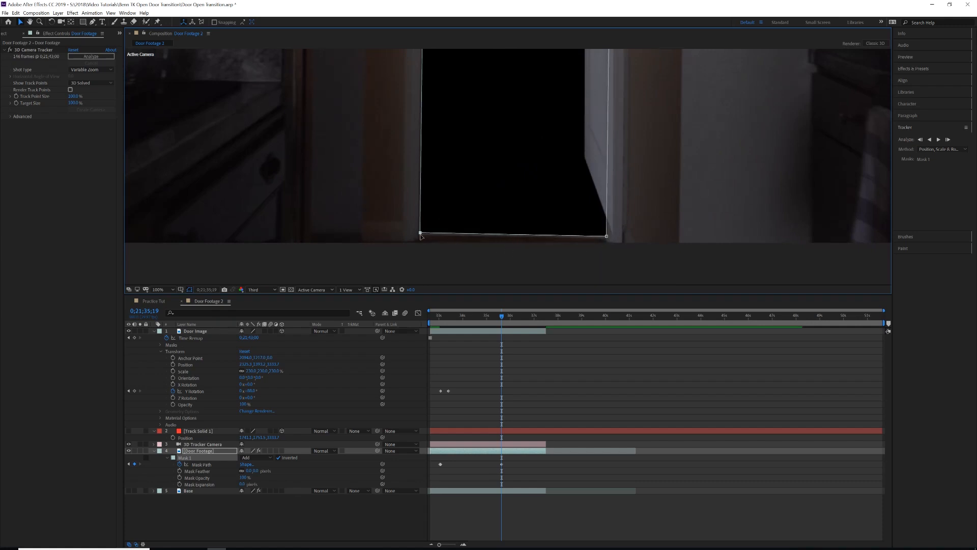
# Step: Check how closely Mask 1 follows the doorway on the frames from 0;21;35;19 back to 0;21;34;10
pyautogui.press(',')
pyautogui.press(',')
pyautogui.press(',')
pyautogui.press('h')
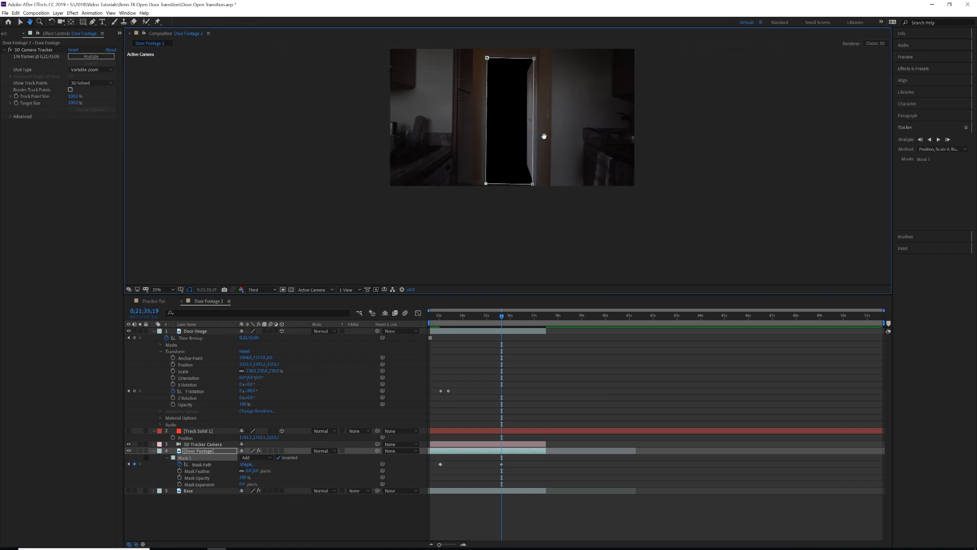
pyautogui.press('v')
pyautogui.click(501, 320)
pyautogui.moveTo(500, 320); pyautogui.dragTo(491, 320)
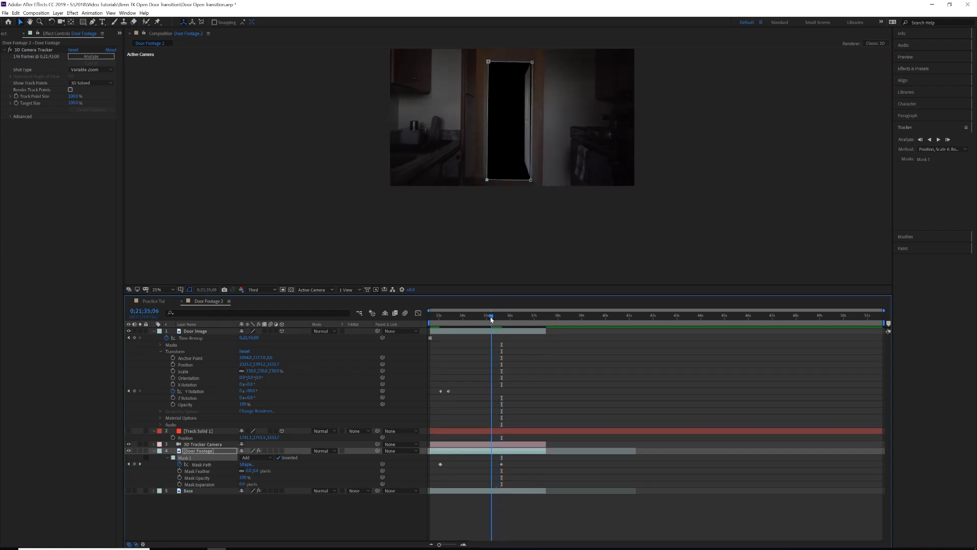
pyautogui.click(575, 374)
pyautogui.moveTo(491, 319); pyautogui.dragTo(481, 316)
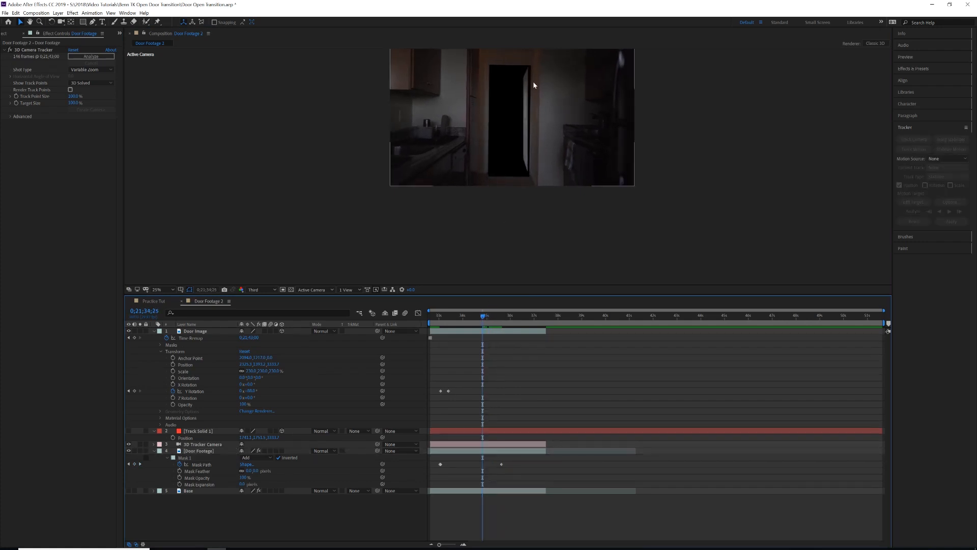
pyautogui.moveTo(482, 317); pyautogui.dragTo(468, 321)
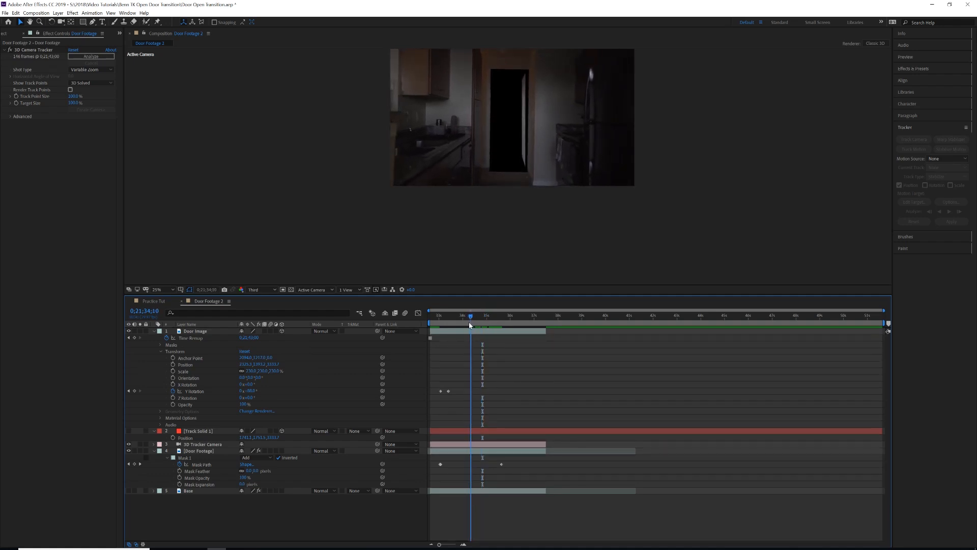
# Step: At 0;21;34;10, realign the two upper corners of Mask 1 with the top corners of the doorway
pyautogui.click(464, 451)
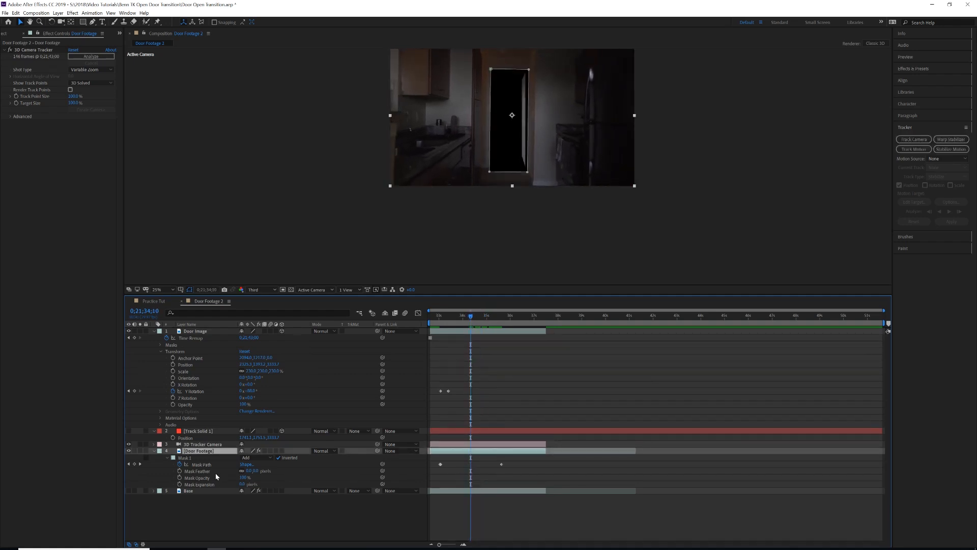
pyautogui.click(202, 464)
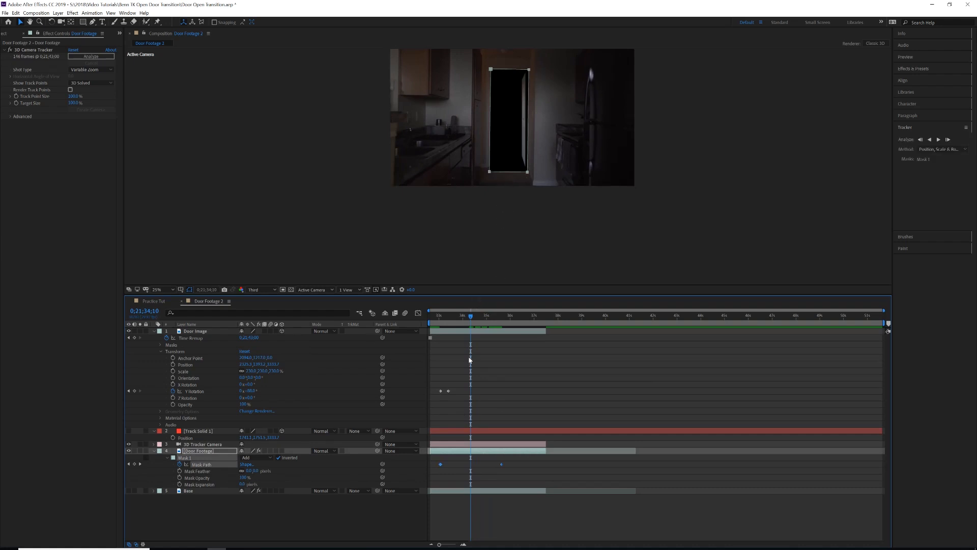
pyautogui.click(199, 472)
pyautogui.scroll(3, 514, 83)
pyautogui.press('space')
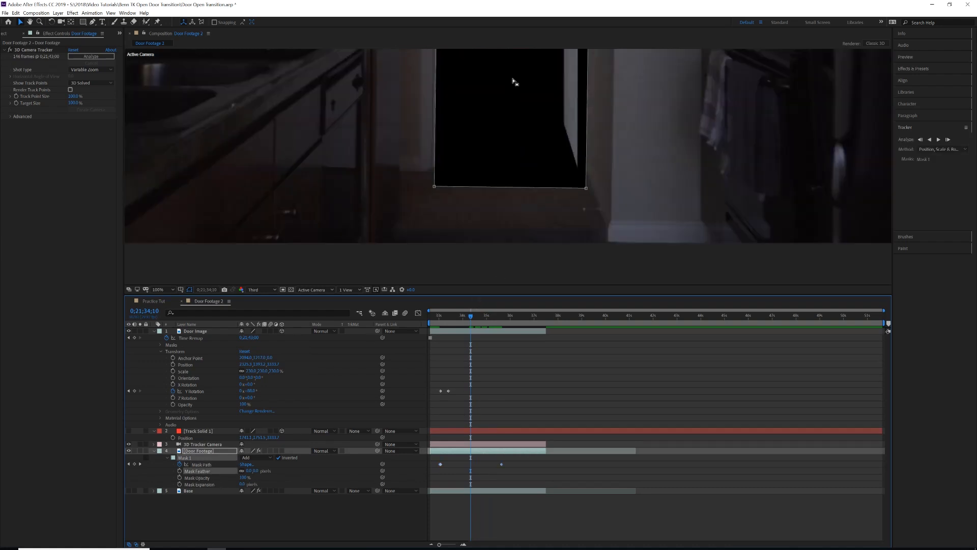
pyautogui.moveTo(493, 57); pyautogui.dragTo(510, 277)
pyautogui.moveTo(507, 112); pyautogui.dragTo(499, 216)
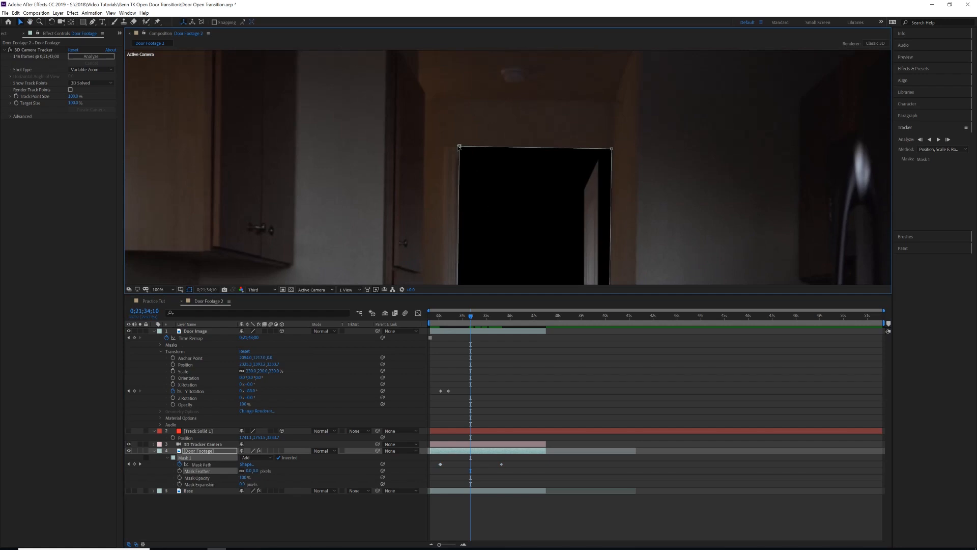
pyautogui.moveTo(460, 148); pyautogui.dragTo(460, 162)
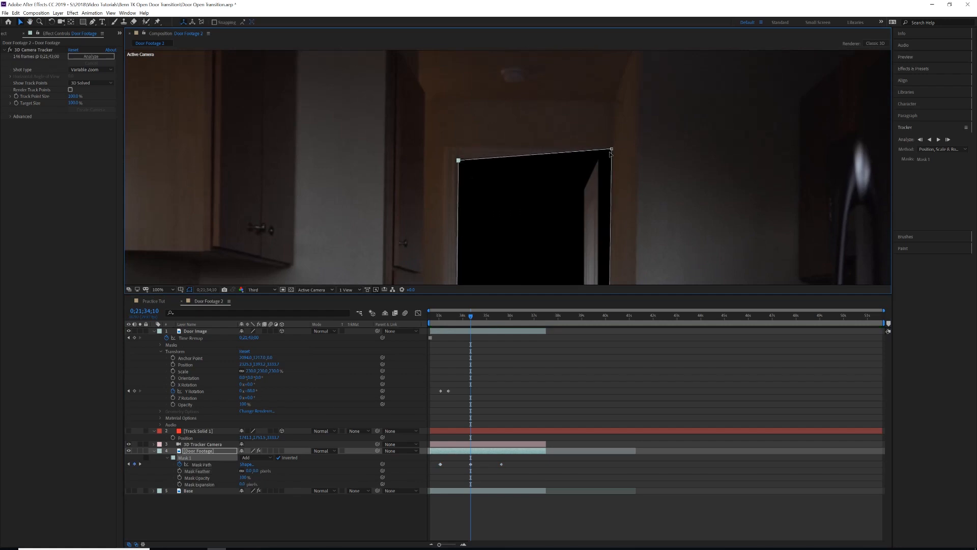
pyautogui.moveTo(612, 149); pyautogui.dragTo(598, 164)
# Step: Realign Mask 1's two lower corners with the bottom corners of the doorway at 0;21;34;10
pyautogui.moveTo(621, 247); pyautogui.dragTo(617, 105)
pyautogui.moveTo(598, 233); pyautogui.dragTo(598, 97)
pyautogui.moveTo(543, 253); pyautogui.dragTo(560, 152)
pyautogui.moveTo(473, 163); pyautogui.dragTo(472, 146)
pyautogui.moveTo(625, 164); pyautogui.dragTo(613, 145)
# Step: Review the mask tracking and the door swing across the shot from 0;21;32;19 to 0;21;35;20
pyautogui.press(',')
pyautogui.press(',')
pyautogui.press(',')
pyautogui.press(',')
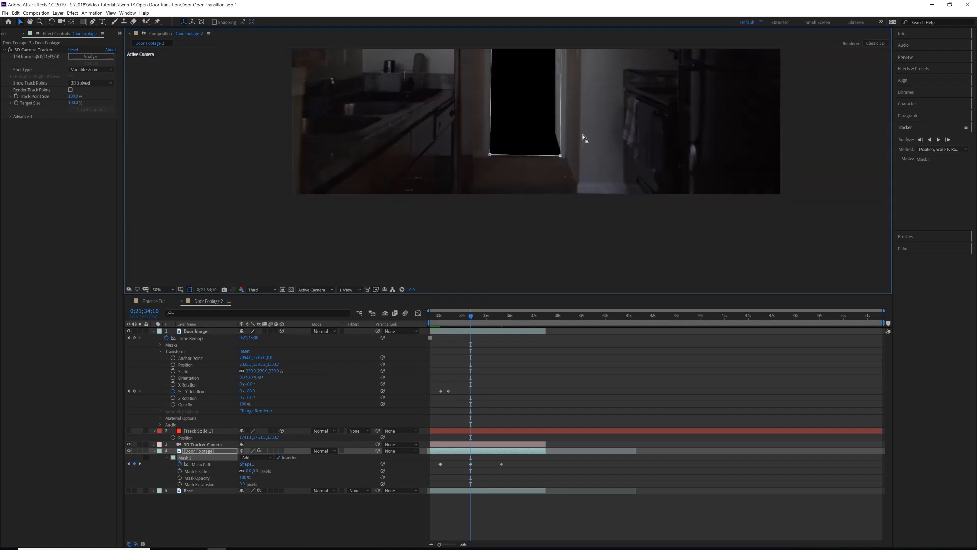
pyautogui.moveTo(472, 319); pyautogui.dragTo(492, 325)
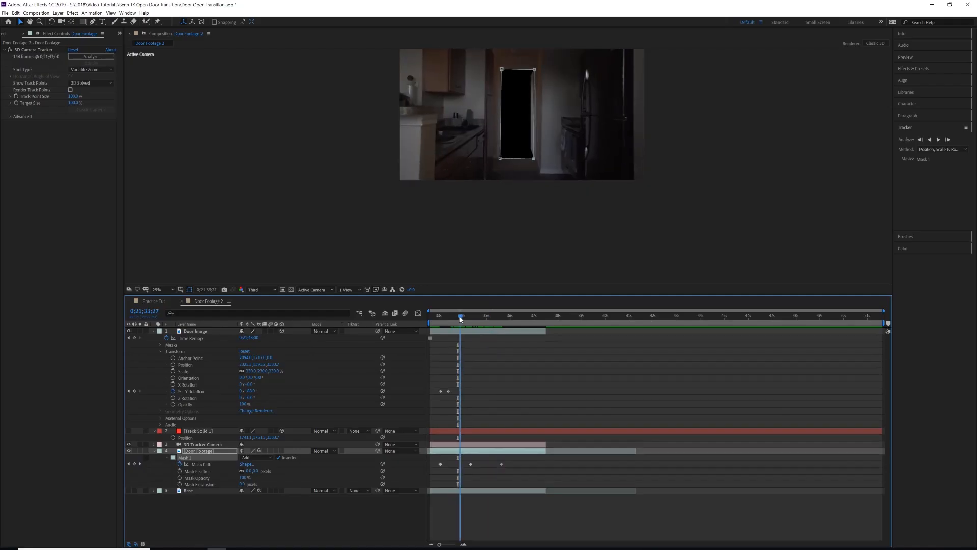
pyautogui.moveTo(460, 318); pyautogui.dragTo(502, 318)
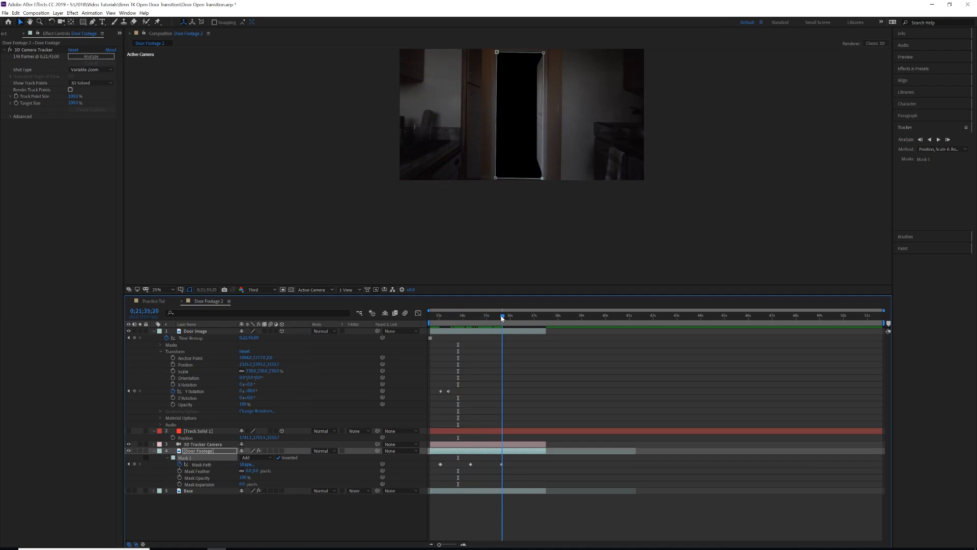
pyautogui.moveTo(500, 319); pyautogui.dragTo(456, 332)
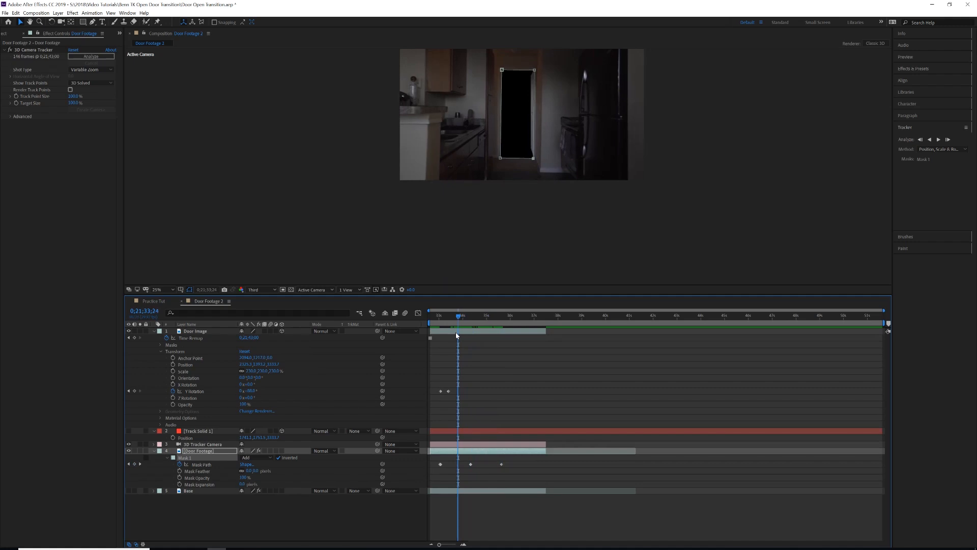
pyautogui.moveTo(456, 332); pyautogui.dragTo(452, 334)
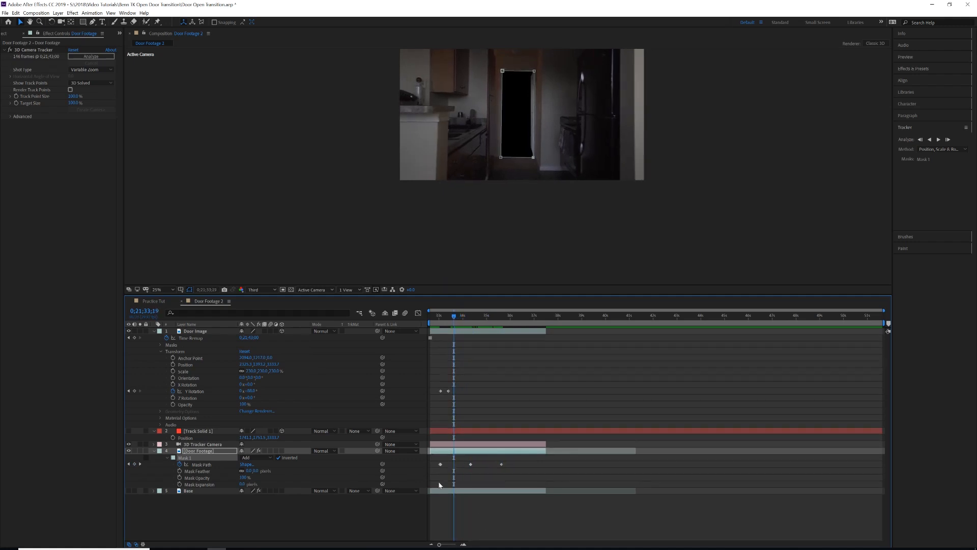
pyautogui.click(486, 325)
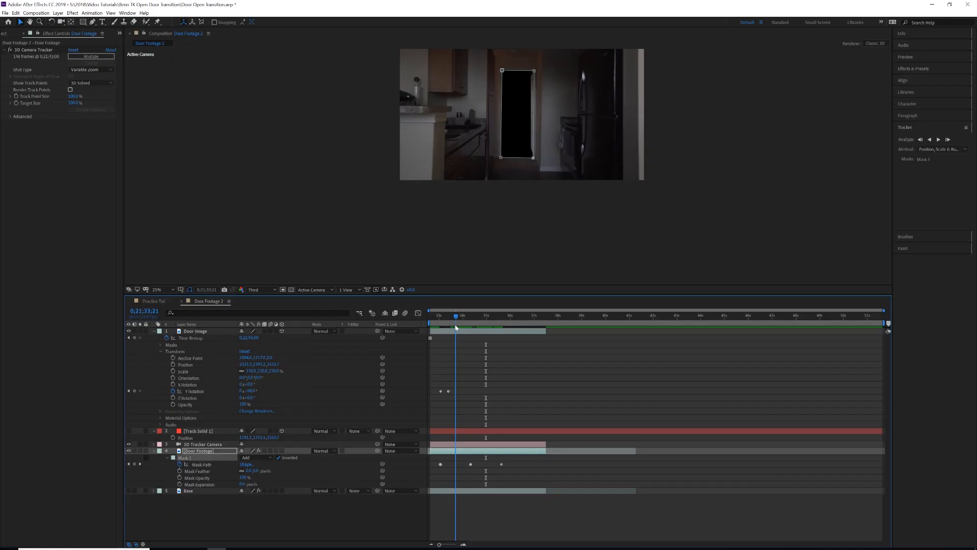
pyautogui.moveTo(456, 328); pyautogui.dragTo(430, 332)
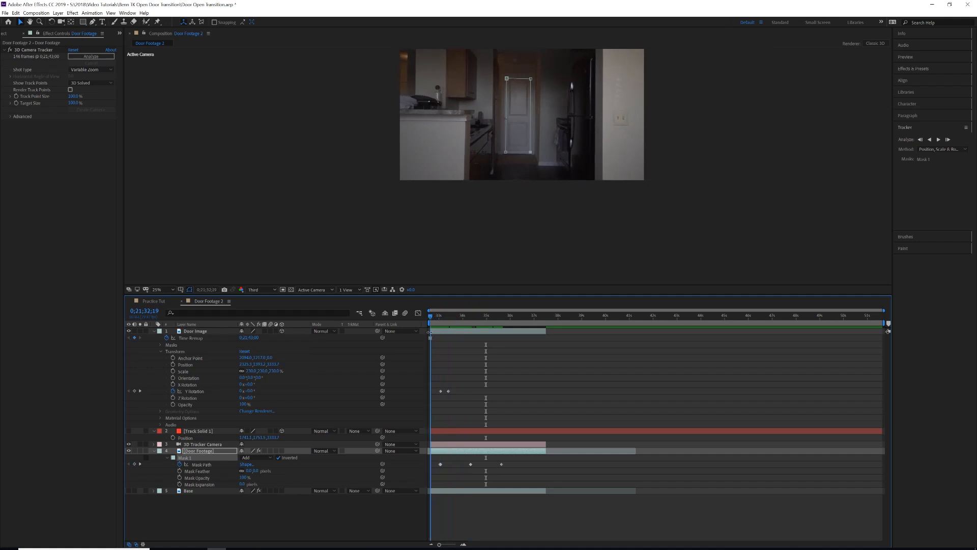
pyautogui.click(418, 510)
pyautogui.moveTo(430, 319); pyautogui.dragTo(463, 324)
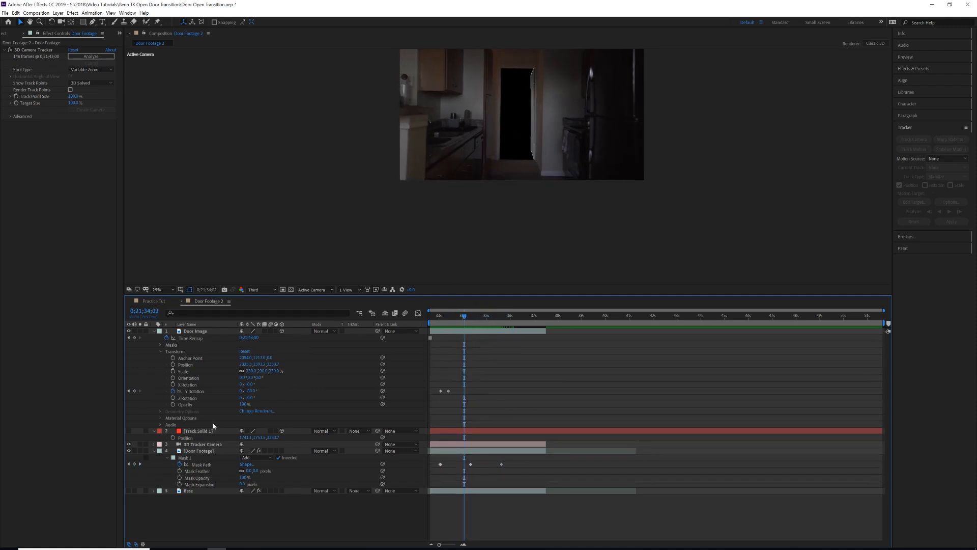
# Step: Place DJI_0052.MOV directly beneath the Door Footage layer, shift it back to cover the composition's start, and preview it through the doorway
pyautogui.click(200, 451)
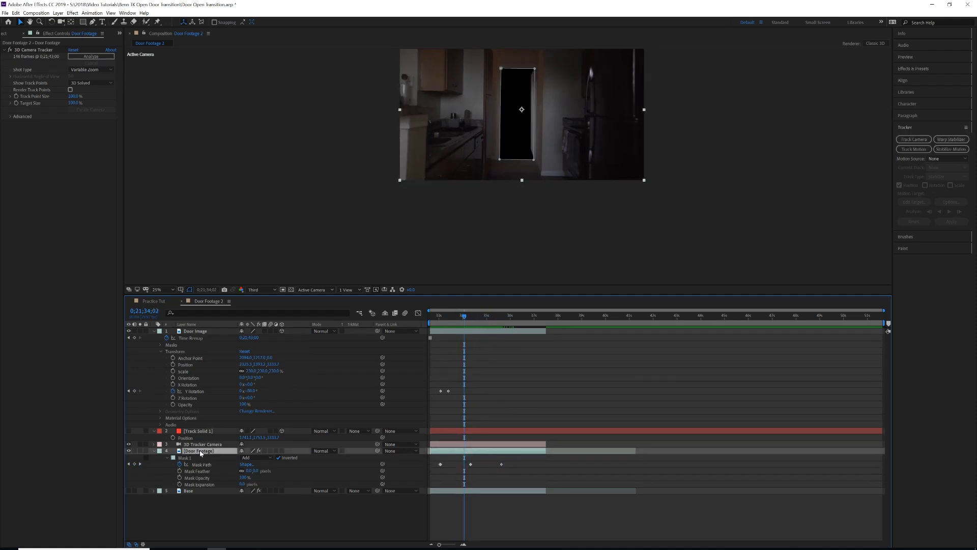
pyautogui.click(7, 34)
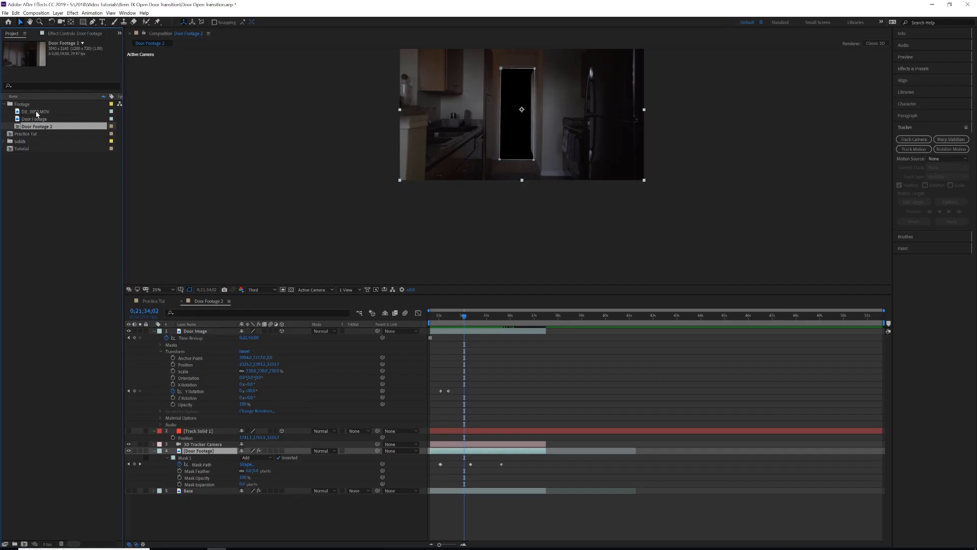
pyautogui.moveTo(36, 114); pyautogui.dragTo(446, 494)
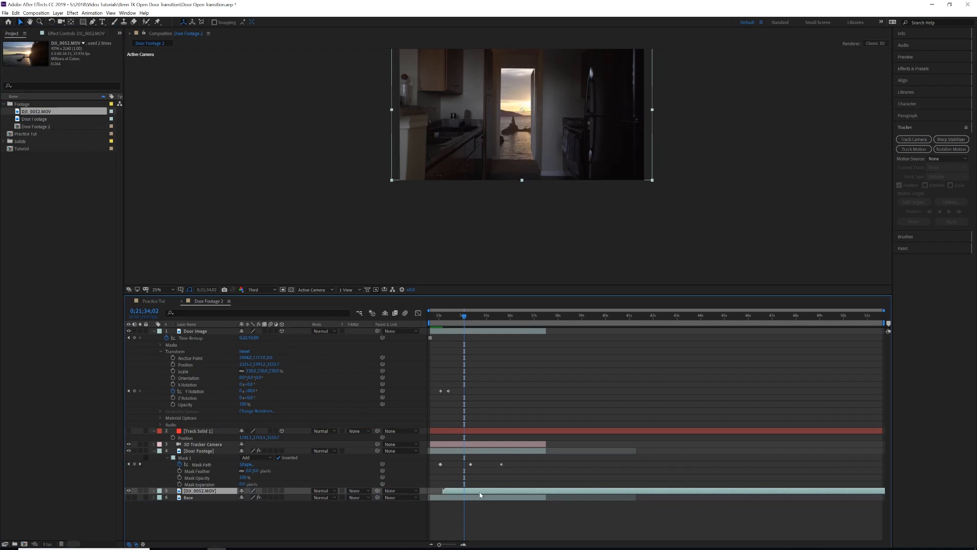
pyautogui.moveTo(489, 489); pyautogui.dragTo(437, 494)
pyautogui.click(432, 318)
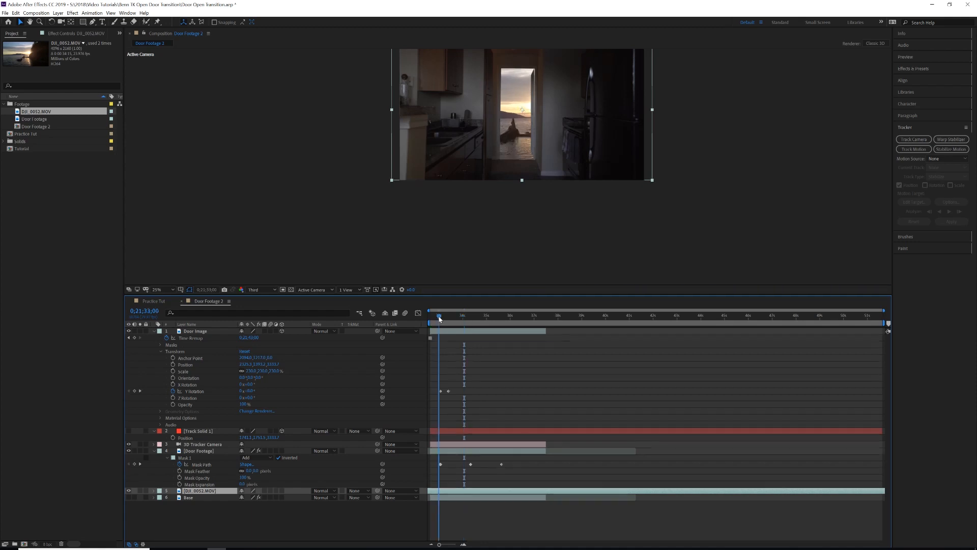
pyautogui.click(432, 318)
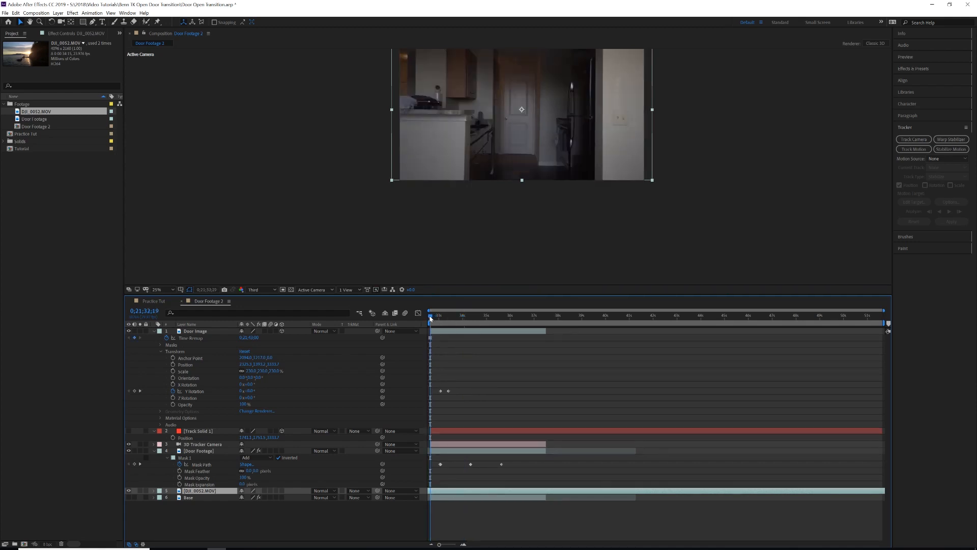
pyautogui.moveTo(432, 318); pyautogui.dragTo(467, 315)
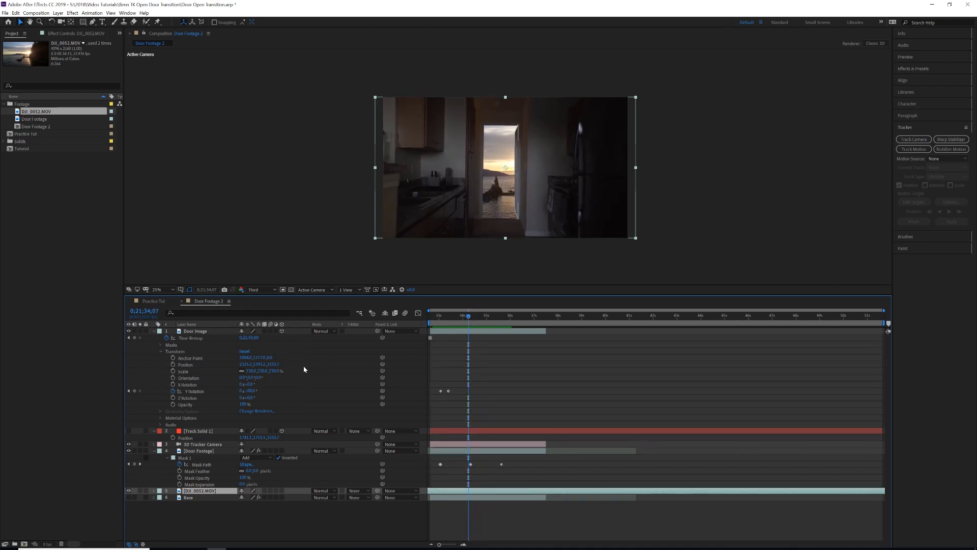
# Step: Enable motion blur on the Door Image layer and check the door mid-swing at 0;21;33;08
pyautogui.click(271, 332)
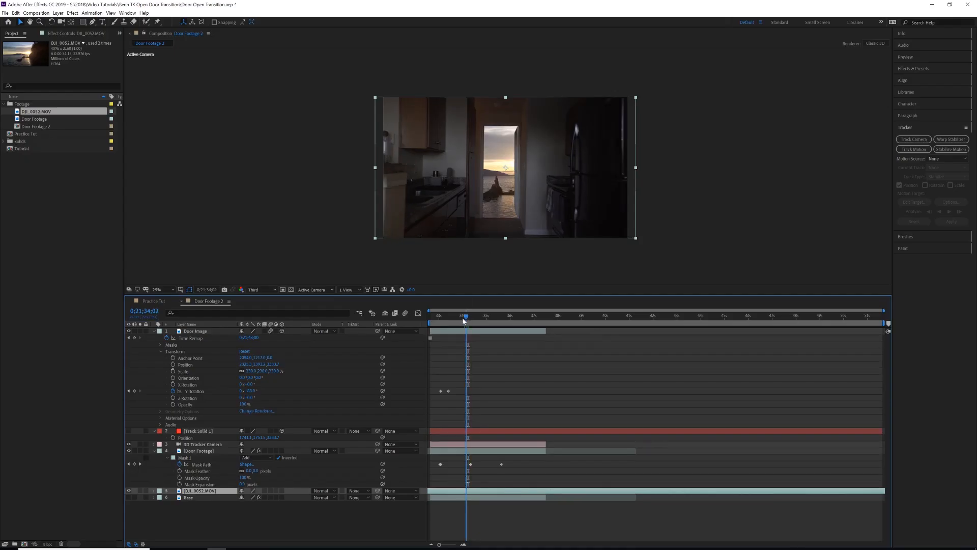
pyautogui.moveTo(463, 320); pyautogui.dragTo(446, 330)
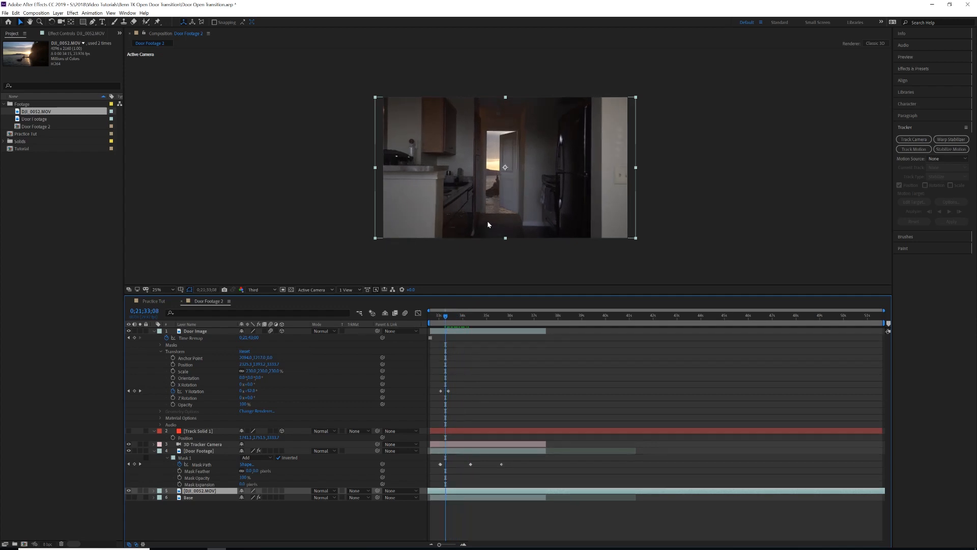